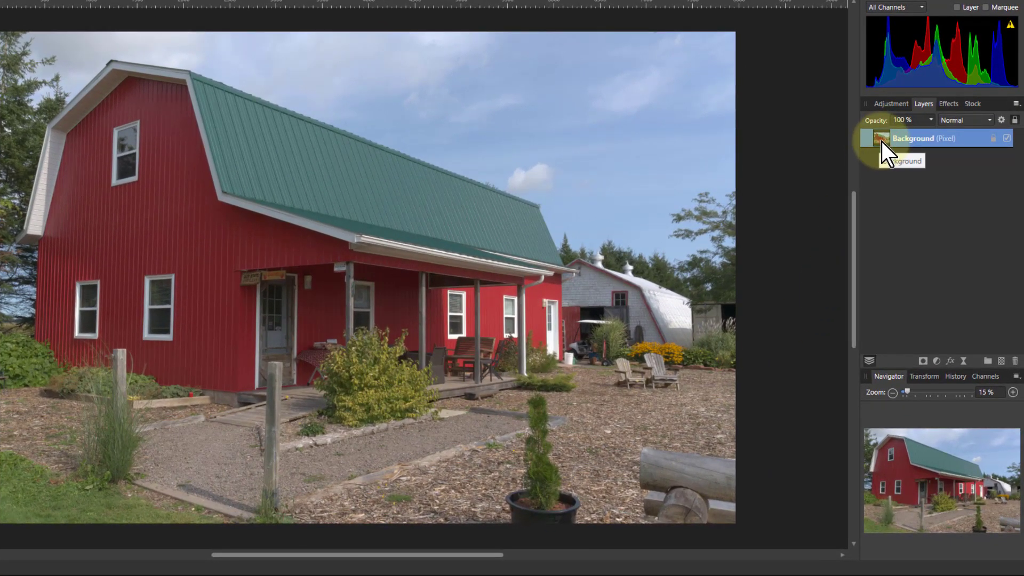
Step: Duplicate the Background layer and hide the locked original underneath
key("ctrl+j")
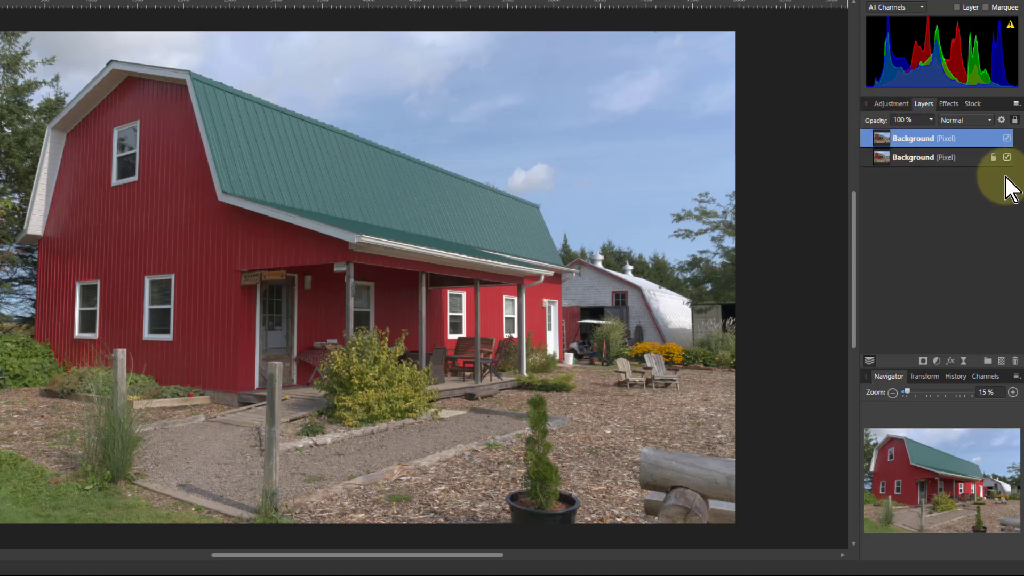
left_click(1007, 156)
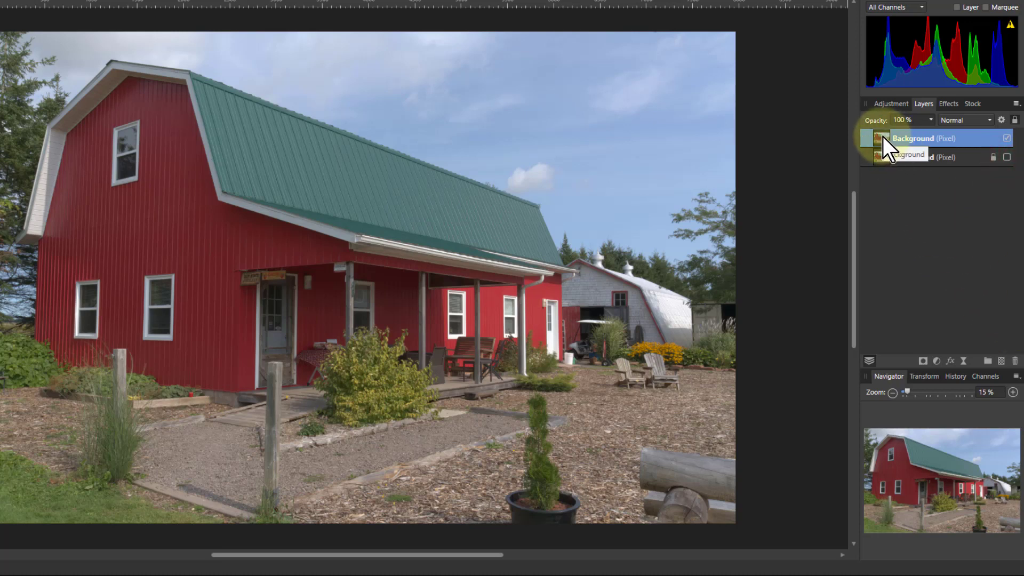
Step: Add an HSL adjustment to the duplicated layer and set the reds' saturation shift to -100%
left_click(936, 362)
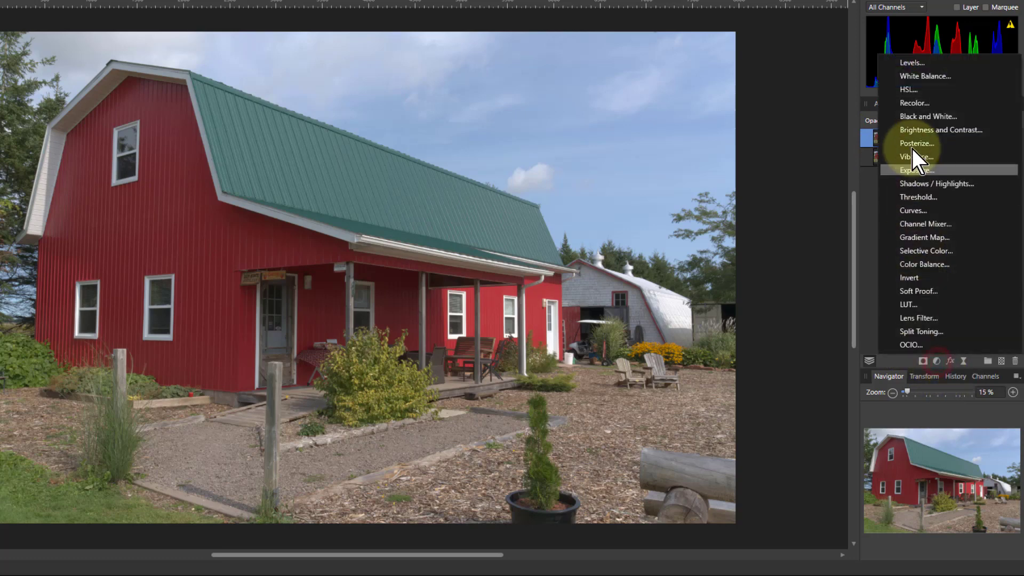
left_click(906, 90)
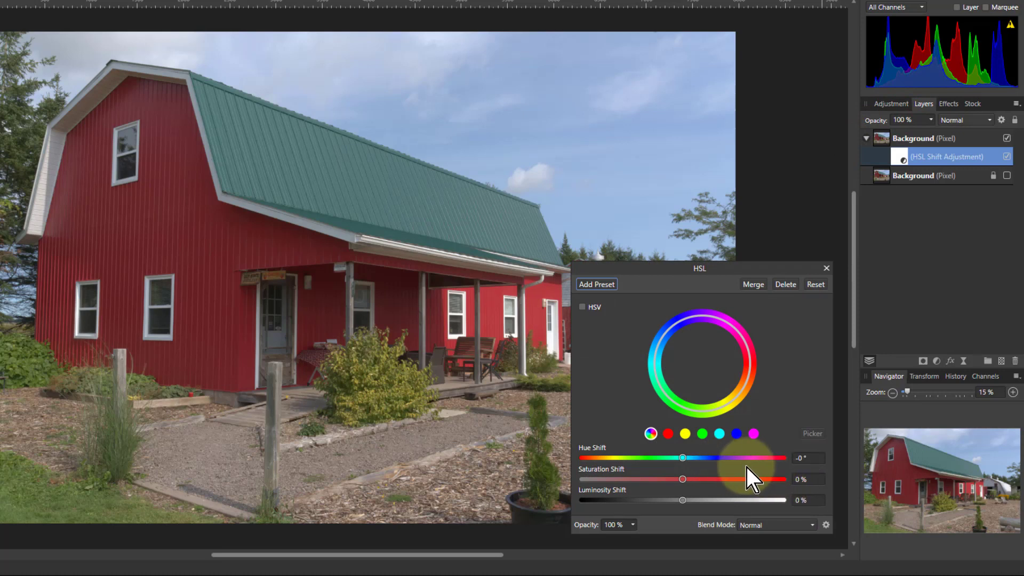
left_click(668, 433)
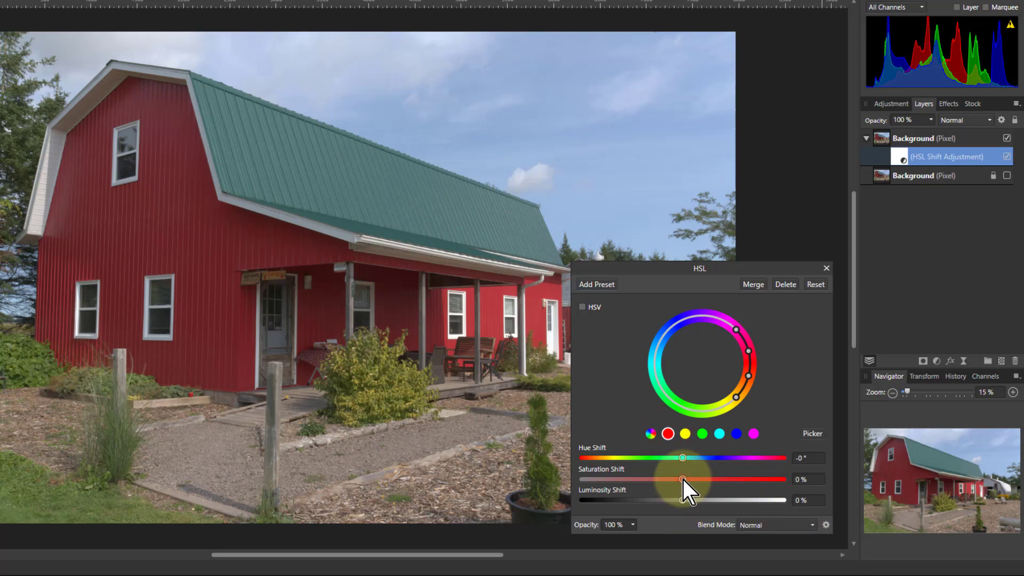
left_click_drag(682, 479, 527, 479)
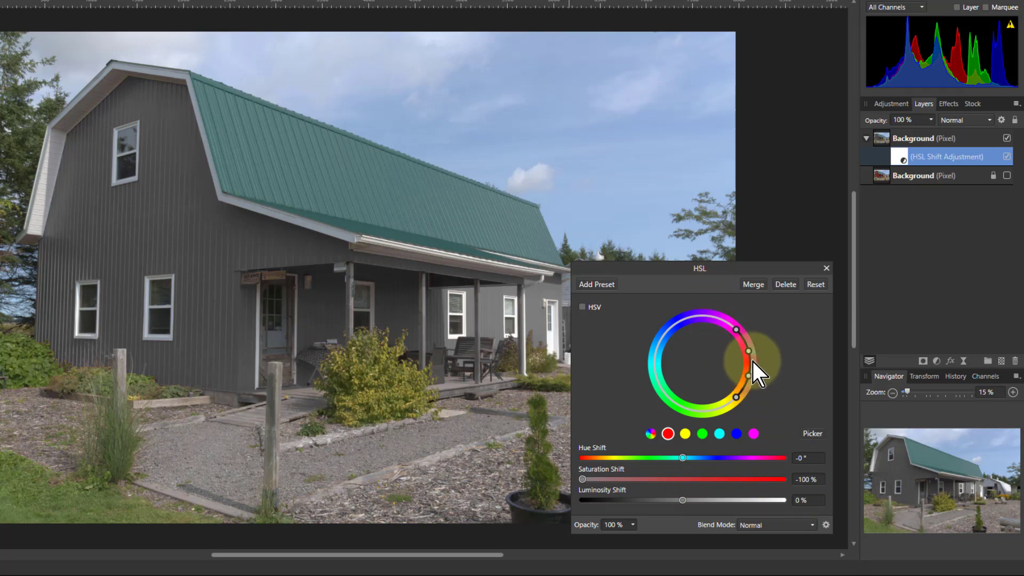
Step: Reshape the HSL colour range around the wheel so it excludes only the reds, desaturating all other colours, and close the adjustment
left_click_drag(753, 362, 733, 350)
left_click_drag(679, 417, 658, 378)
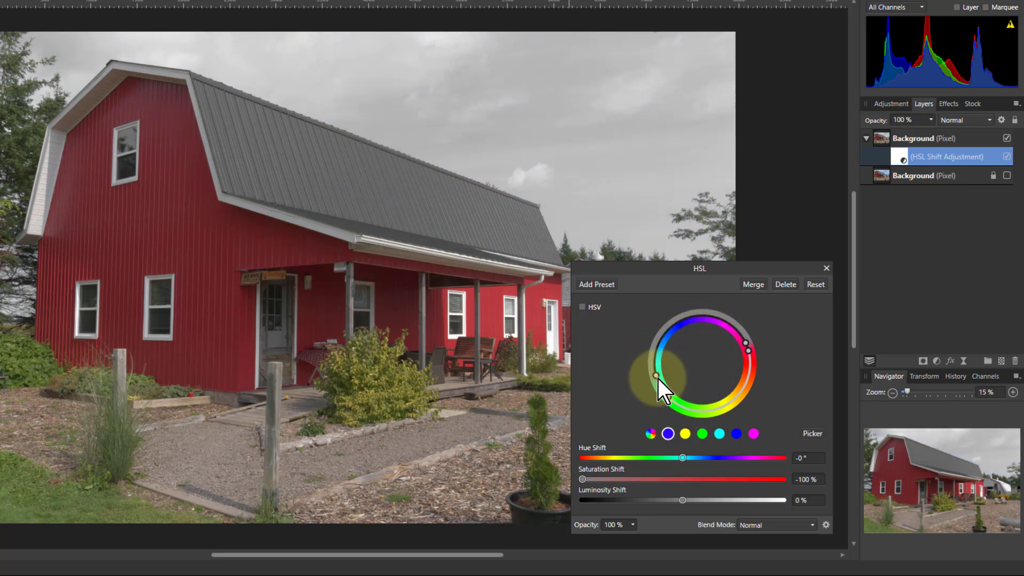
left_click_drag(691, 408, 746, 379)
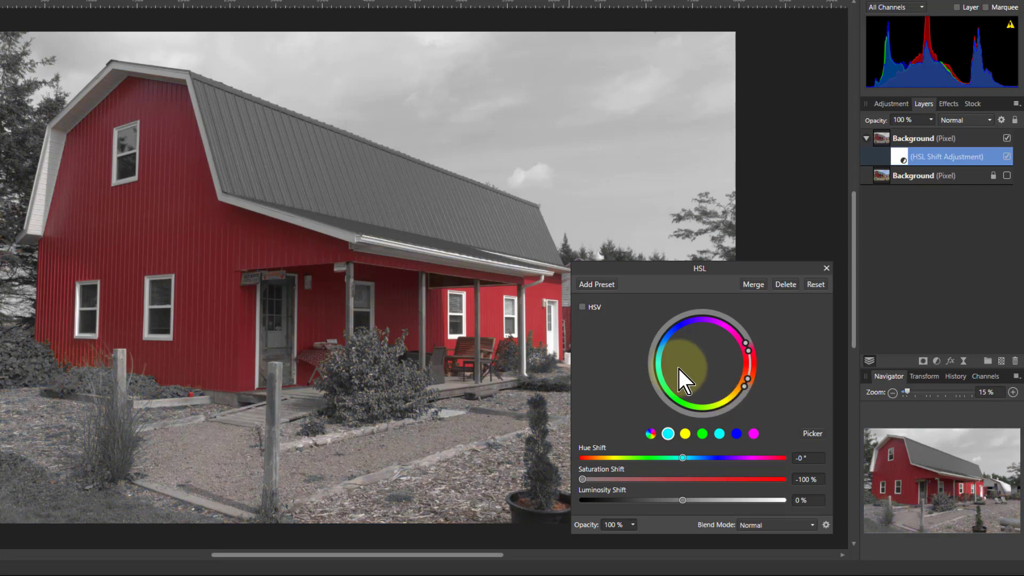
mouse_move(654, 363)
left_mouse_down()
mouse_move(664, 403)
mouse_move(718, 419)
mouse_move(760, 417)
mouse_move(784, 391)
mouse_move(770, 337)
mouse_move(692, 340)
mouse_move(659, 377)
mouse_move(640, 364)
left_mouse_up()
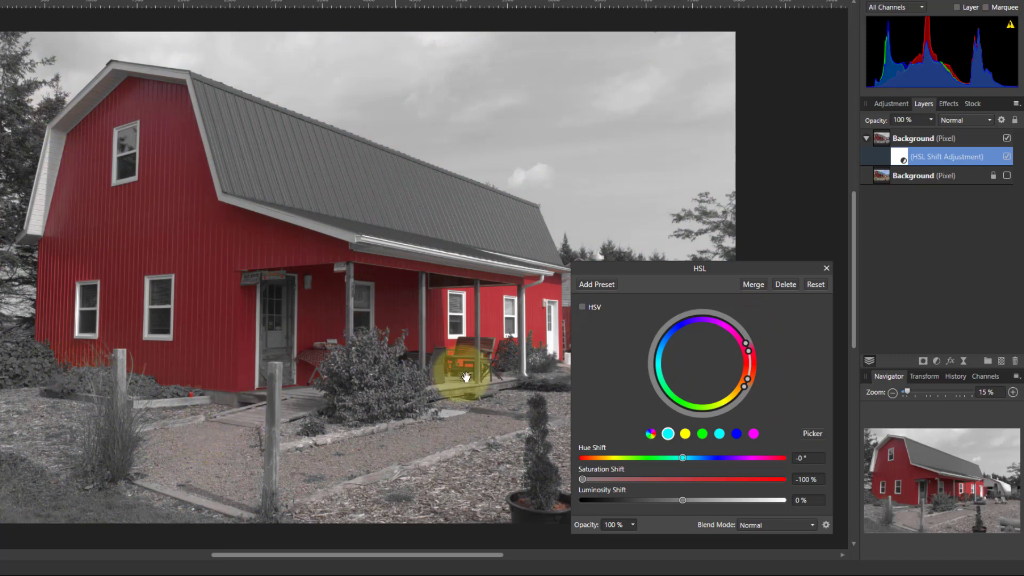
left_click(826, 269)
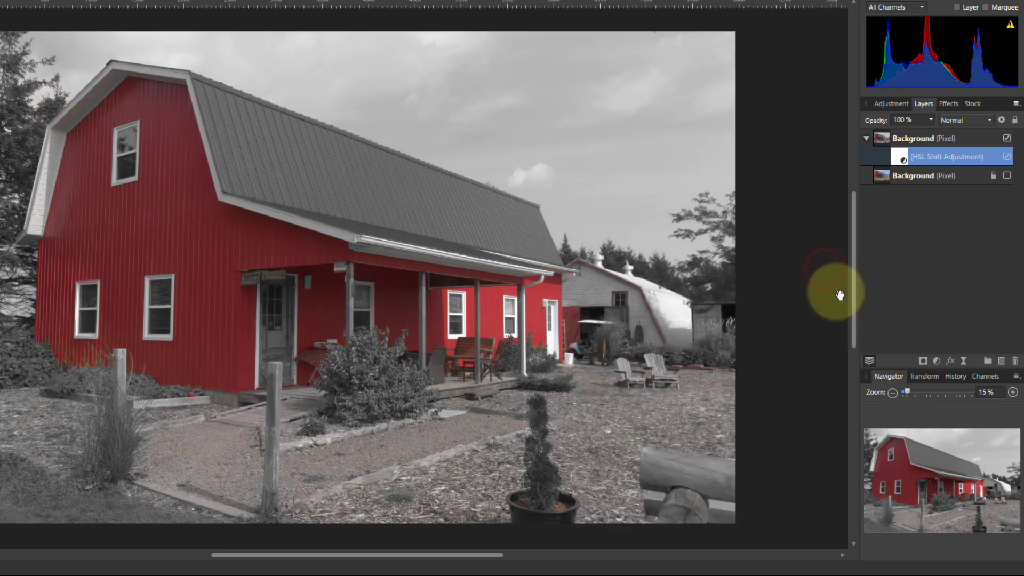
Step: Draw a white rectangle about 2000 px wide and 1740 px high over the middle of the barn's roof
left_click(884, 142)
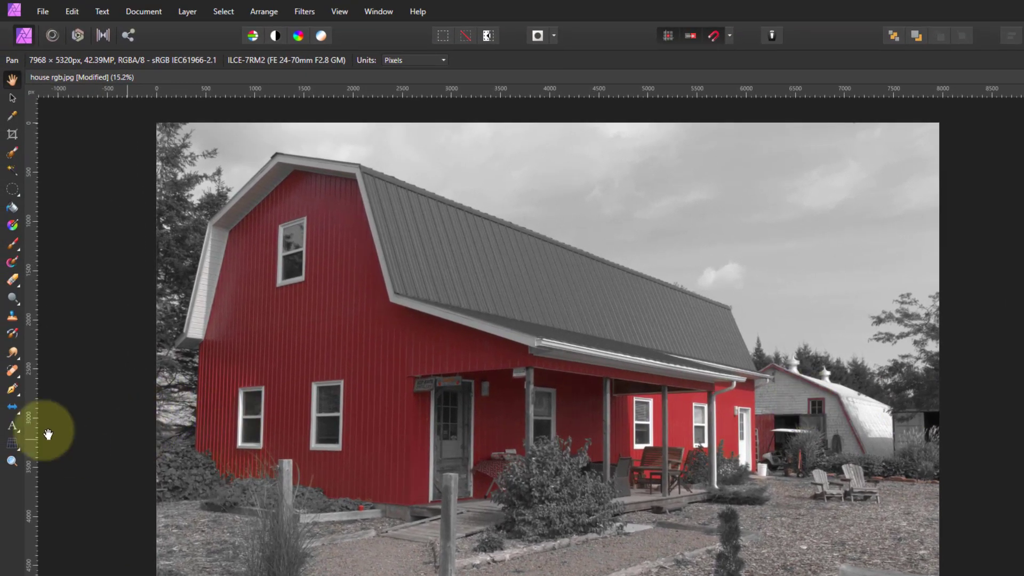
left_click(11, 406)
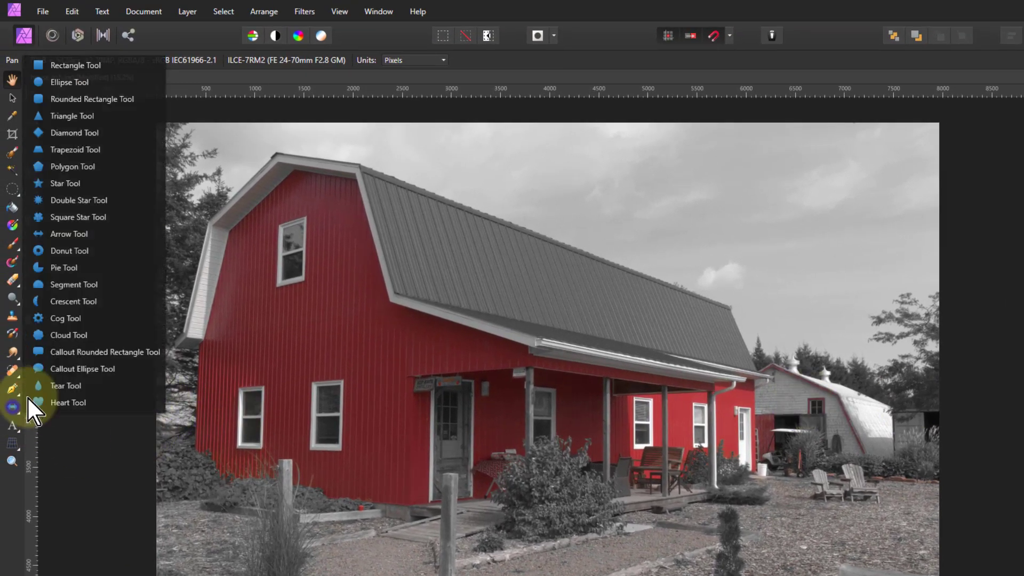
left_click(80, 65)
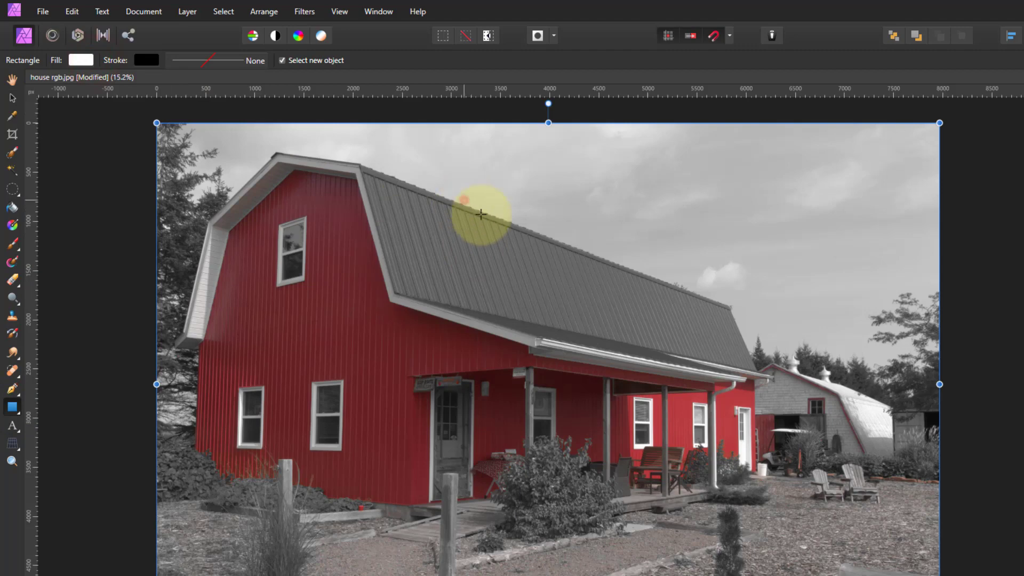
left_click_drag(464, 201, 660, 372)
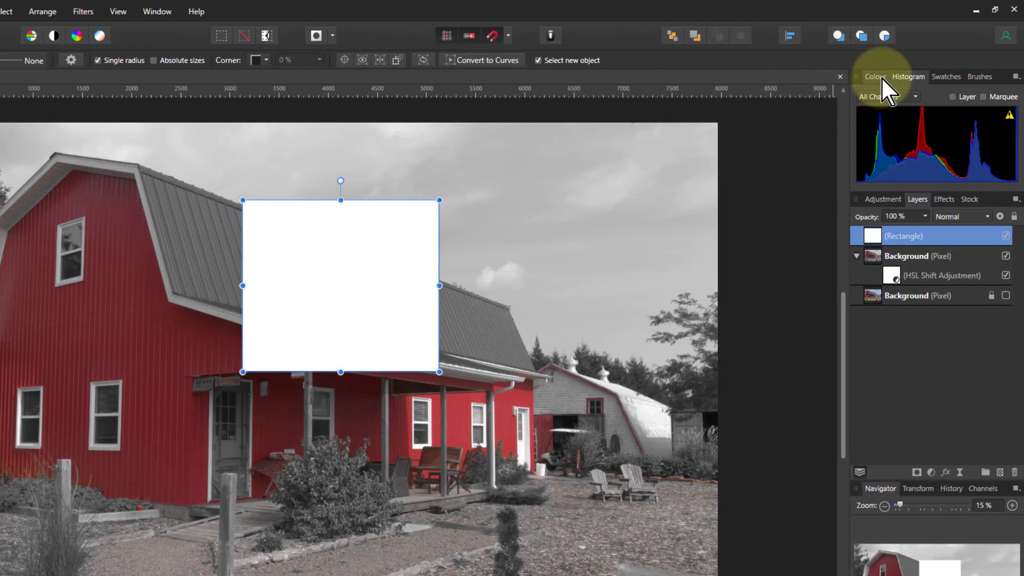
Step: Float the colour controls beside the rectangle and set its fill to brownish orange with R 68, G 41, B 14
left_click(881, 75)
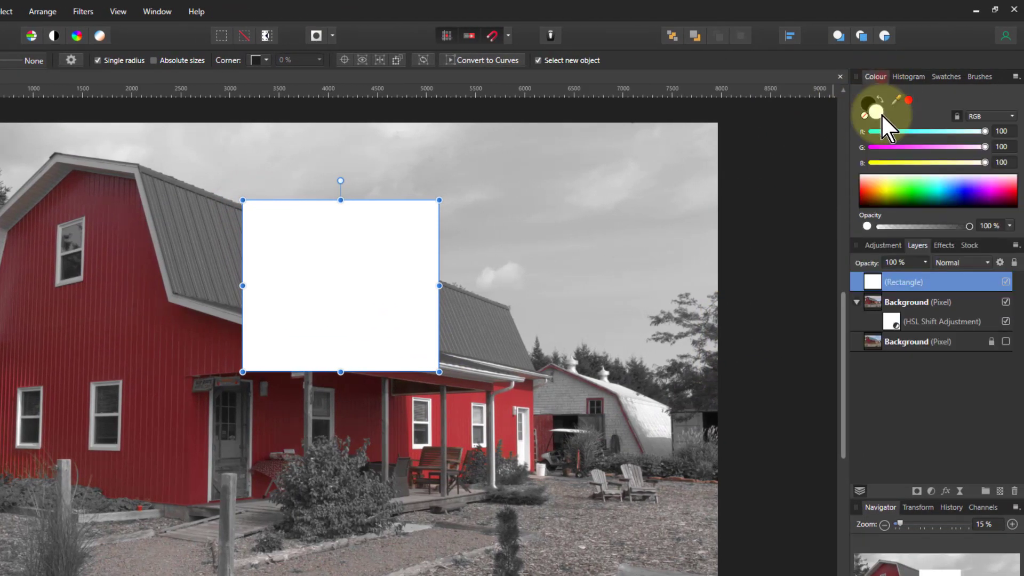
left_click_drag(876, 78, 478, 207)
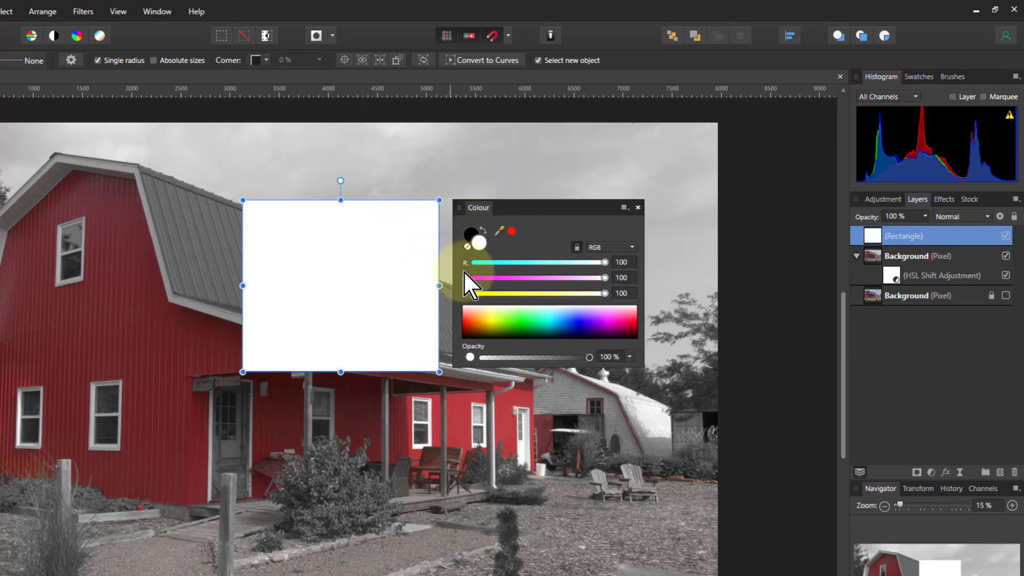
left_click_drag(604, 261, 506, 263)
left_click_drag(604, 278, 550, 279)
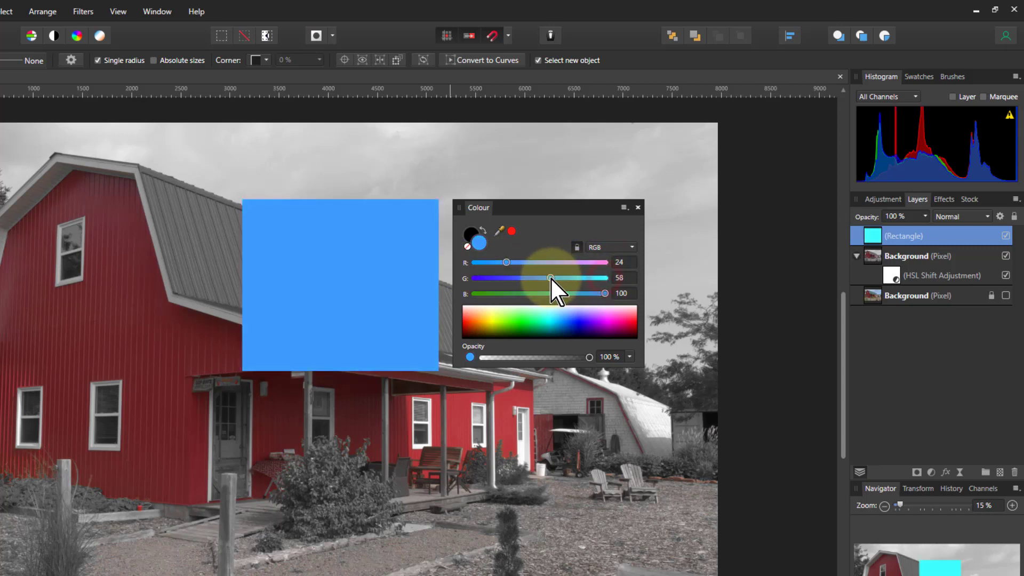
left_click_drag(606, 293, 491, 297)
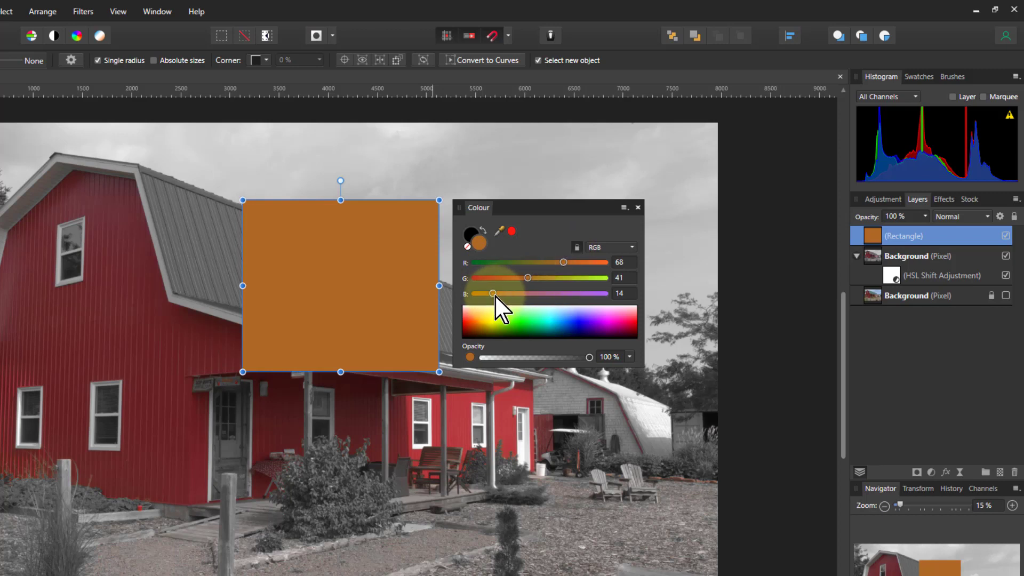
Step: Make the rectangle's fill a vivid orange with R 100 and B 0, and raise its blue to 28
left_click_drag(494, 294, 463, 296)
left_click_drag(564, 263, 615, 261)
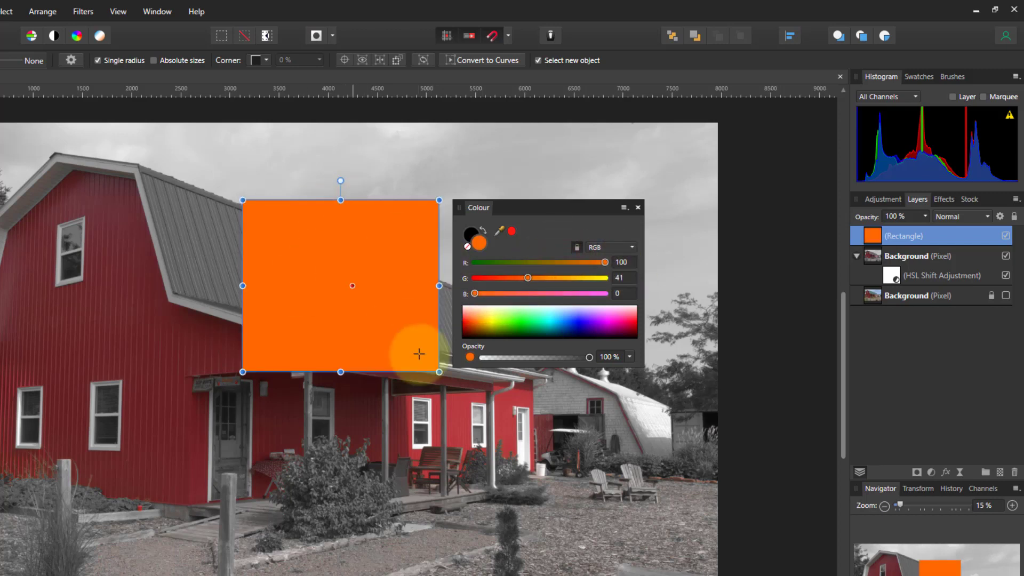
left_click_drag(475, 295, 513, 307)
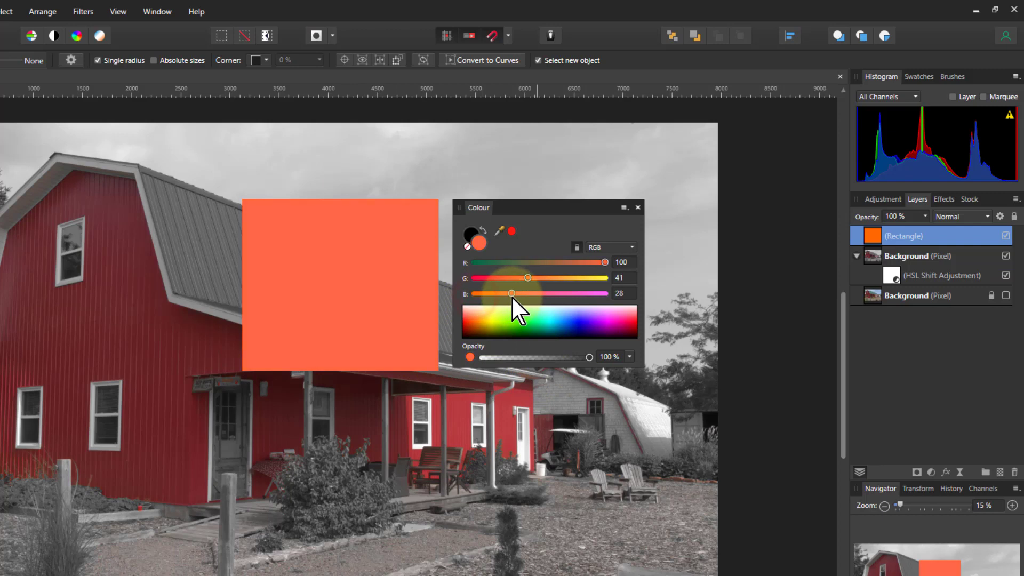
Step: Mute the rectangle's fill with R 54 and B 37, and level red, green and blue at 41 for a neutral grey
left_click_drag(604, 261, 548, 278)
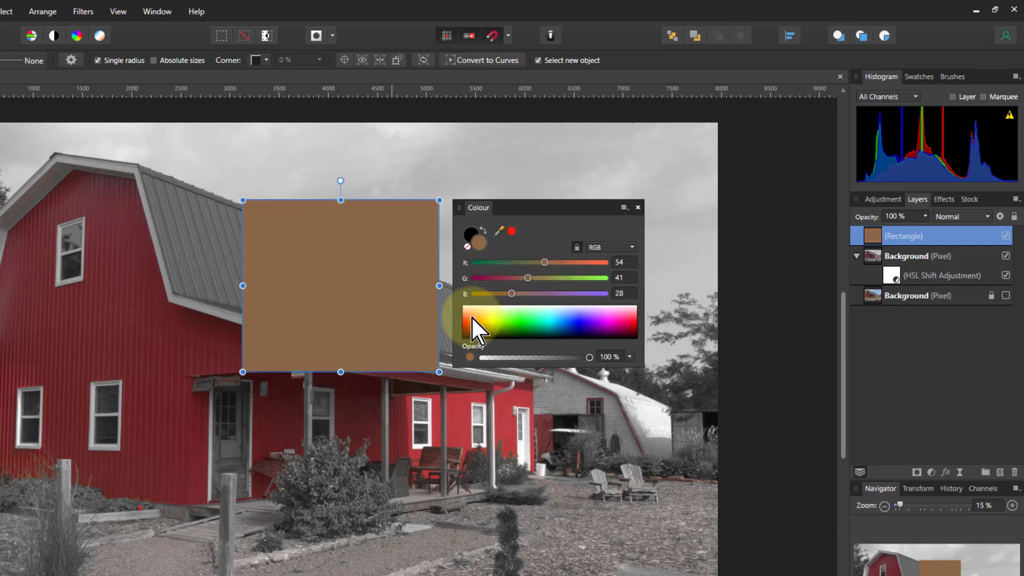
left_click_drag(512, 293, 526, 304)
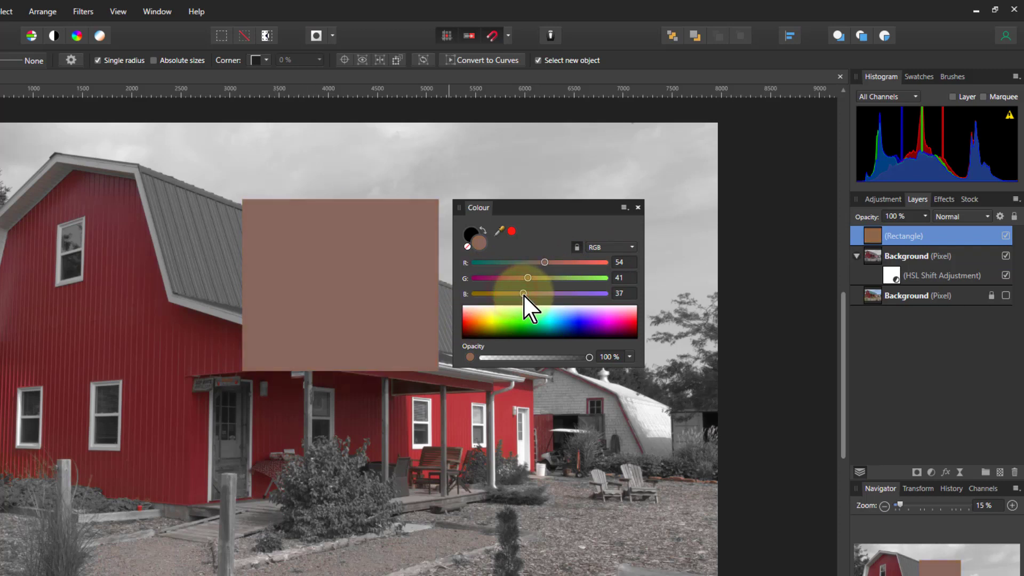
left_click_drag(548, 262, 527, 293)
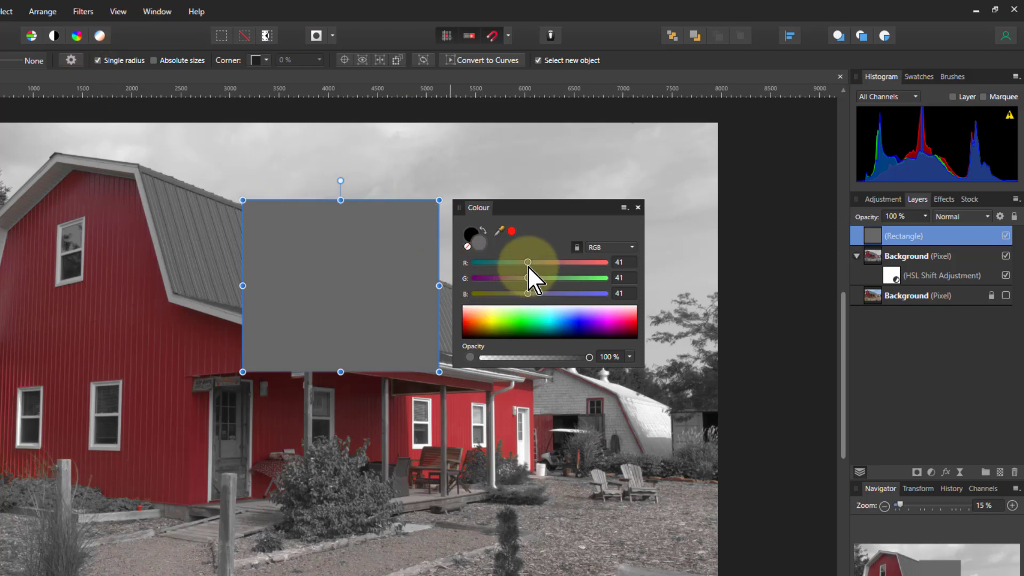
Step: Set the rectangle's fill to a greyish brown with R 50, G 41, B 31 and dock the colour controls again
left_click_drag(528, 263, 515, 297)
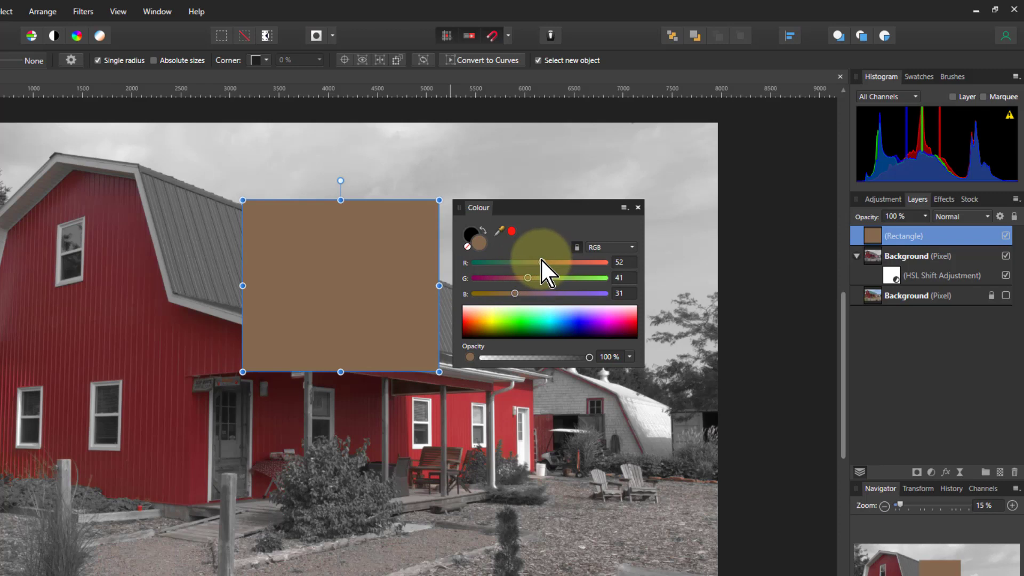
left_click_drag(543, 262, 539, 261)
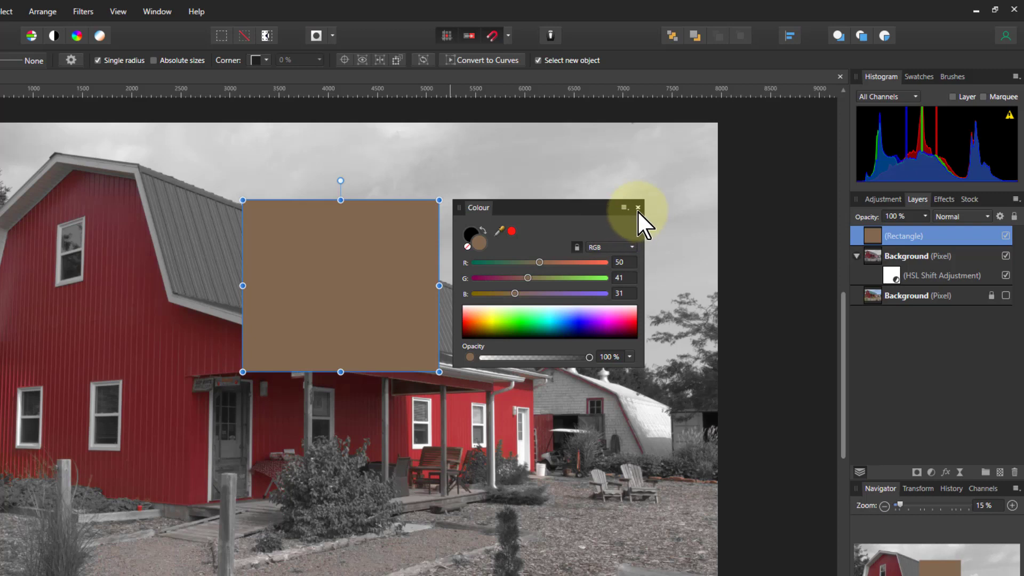
left_click_drag(572, 210, 883, 79)
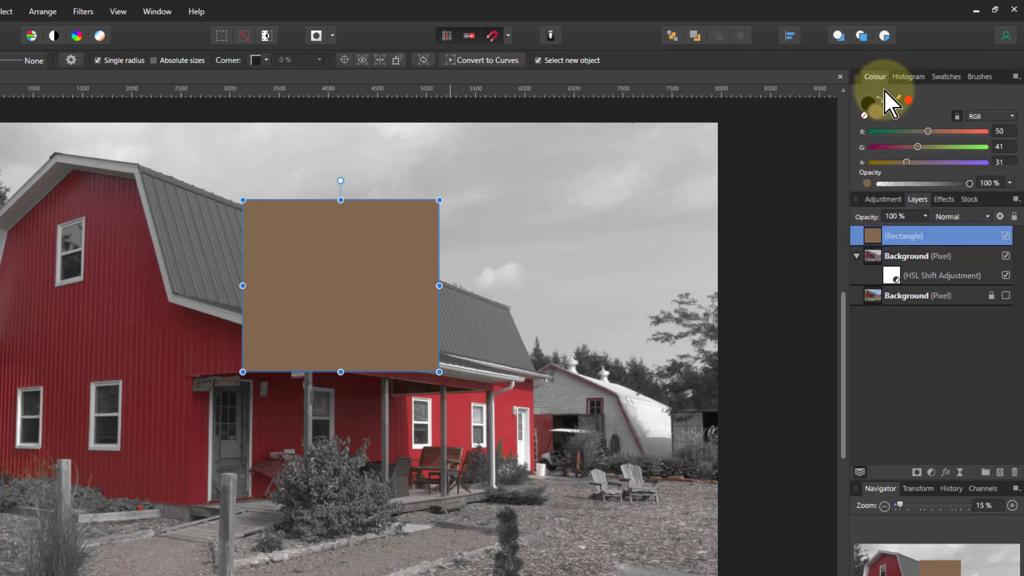
Step: Hide the rectangle and add a live Procedural Texture filter to the duplicated Background layer
left_click(1005, 236)
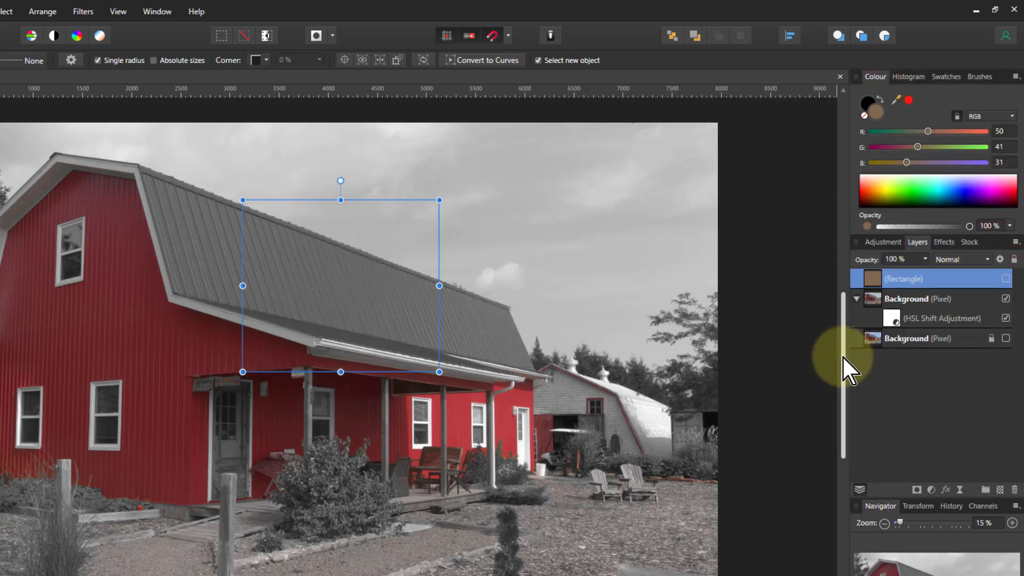
left_click(877, 299)
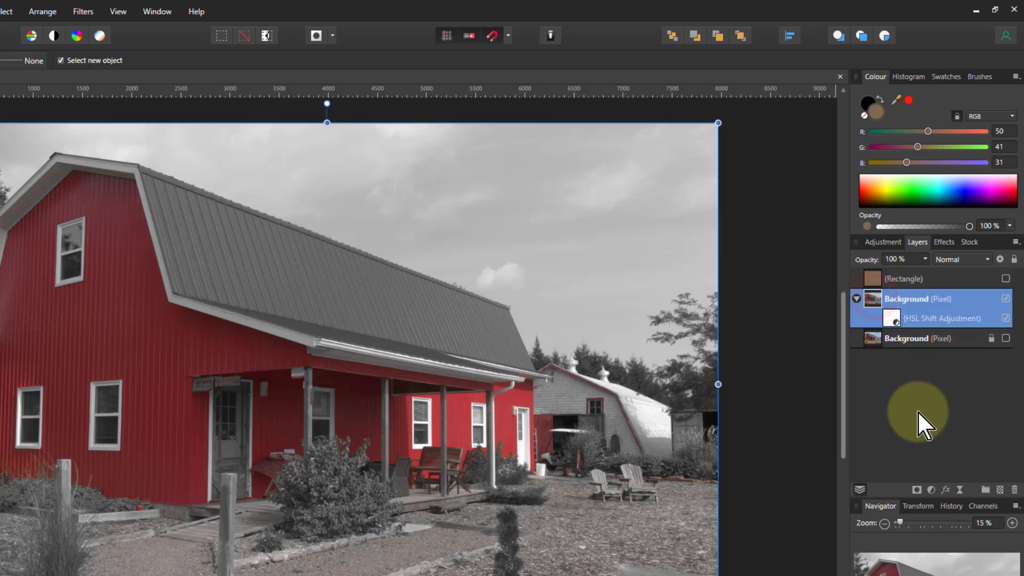
left_click(959, 489)
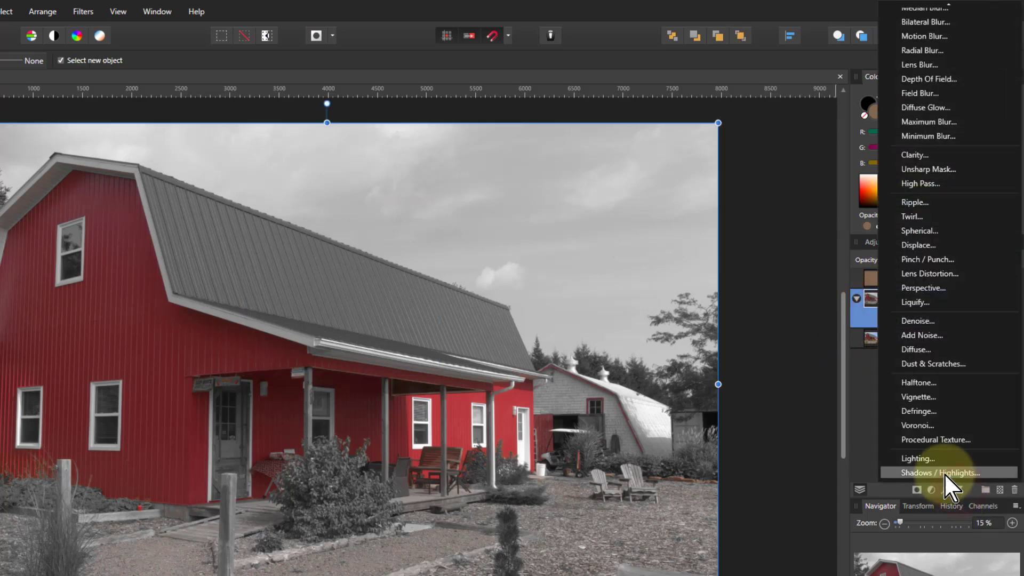
left_click(926, 438)
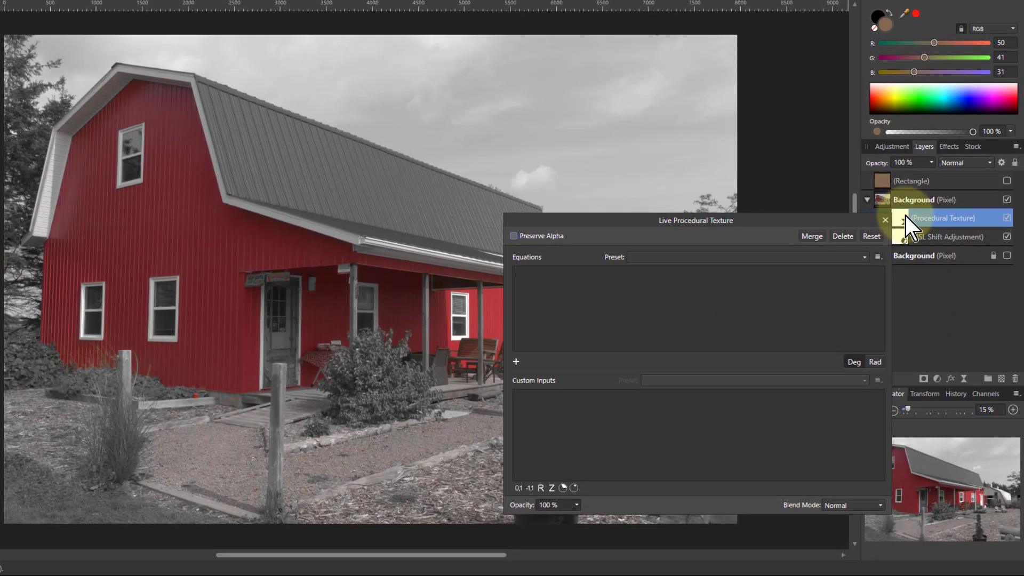
Step: Add a procedural texture equation that affects only the alpha channel and set it to max(R,G,B)-min(R,G,B)
left_click(516, 362)
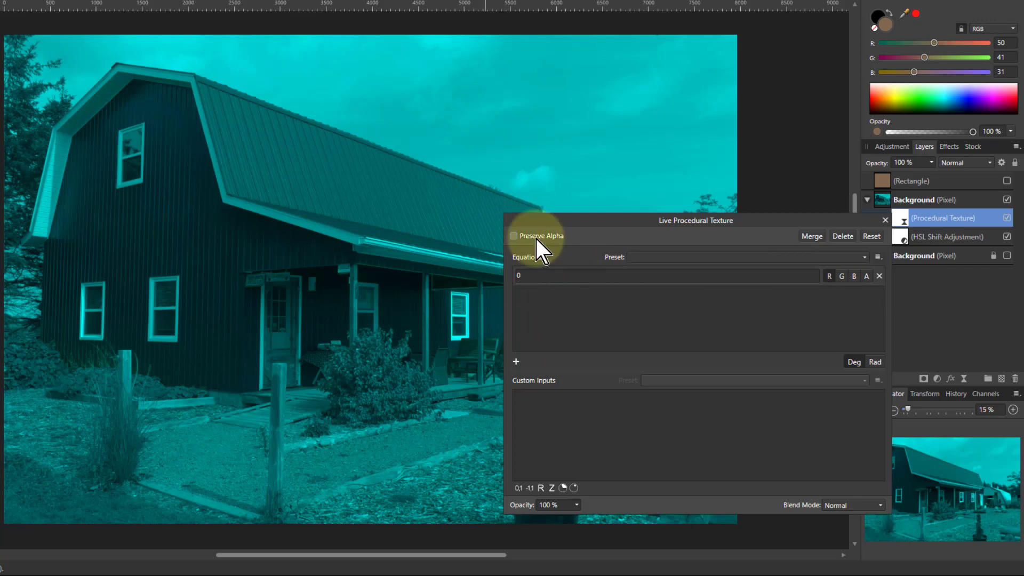
left_click(829, 276)
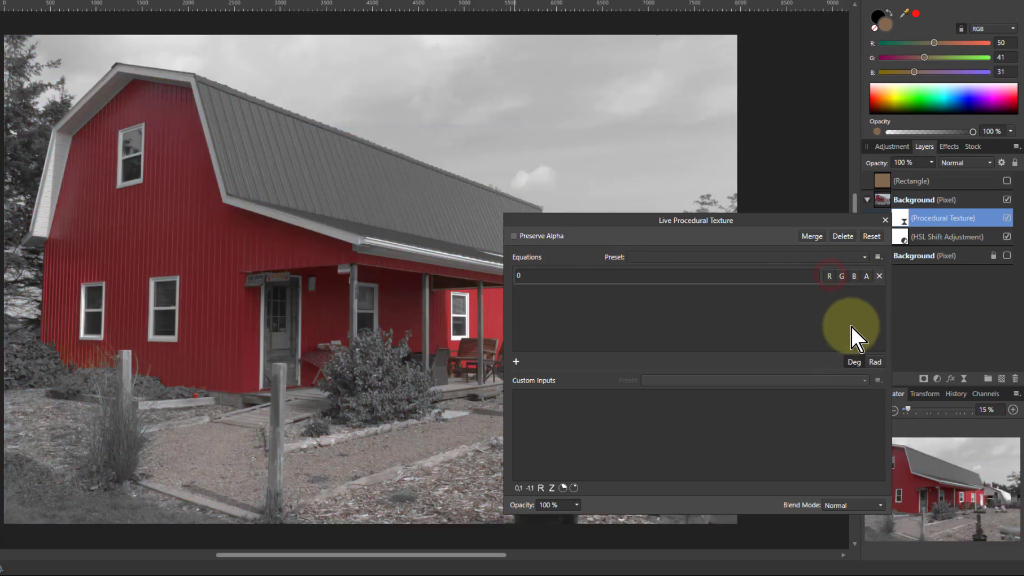
left_click(865, 276)
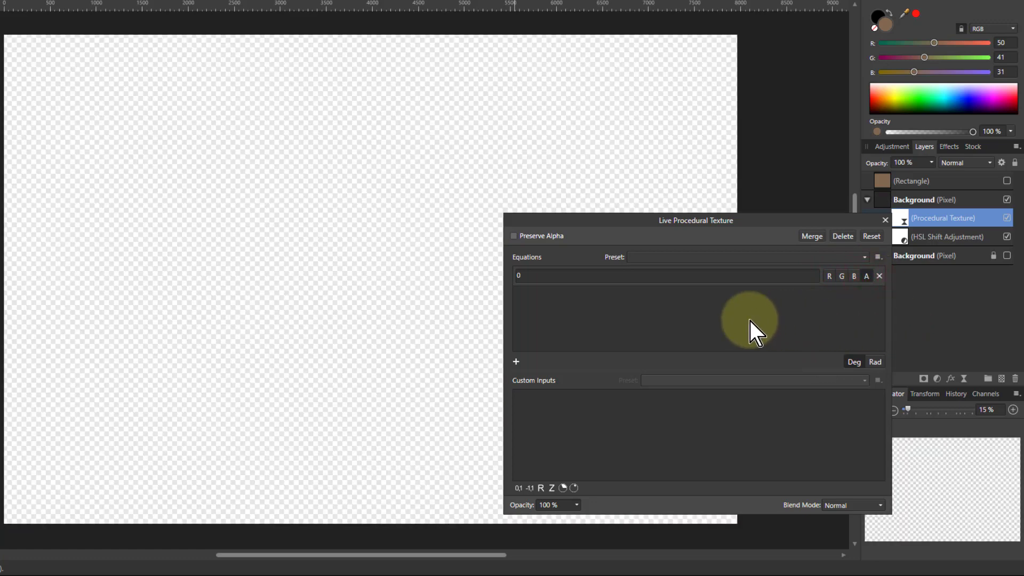
left_click(532, 277)
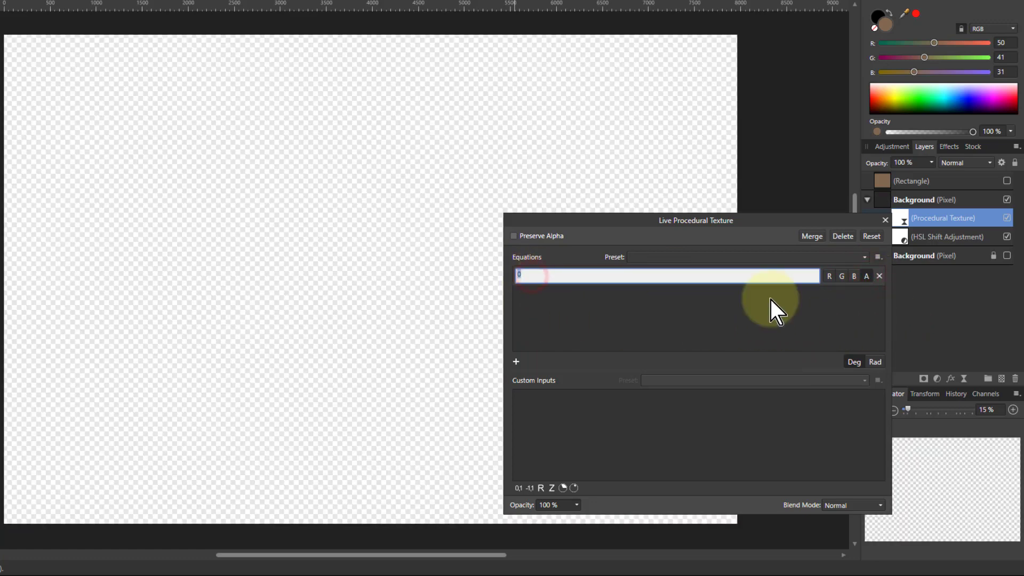
type("max(R,G,B)-min(R,G,B")
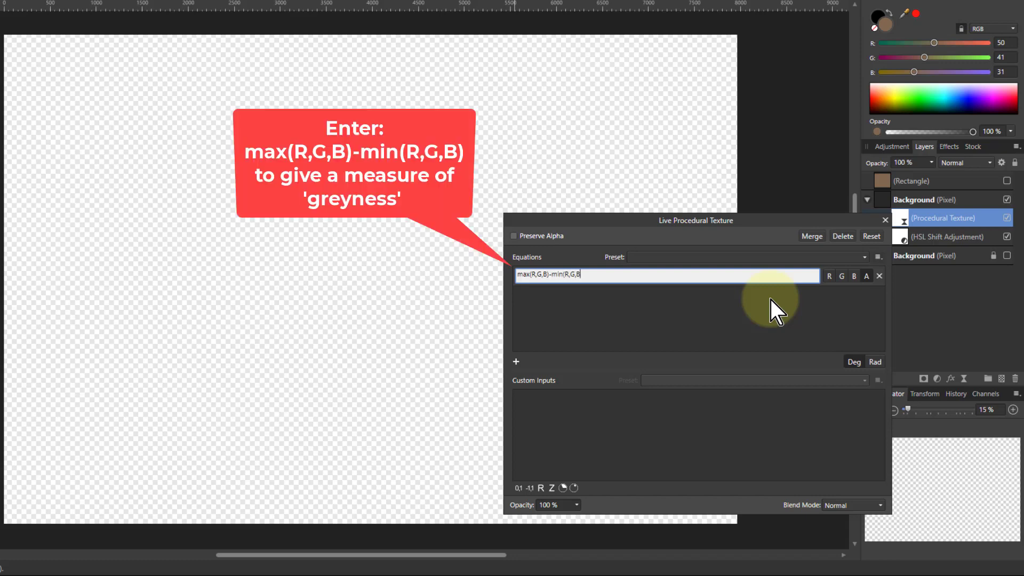
key("Return")
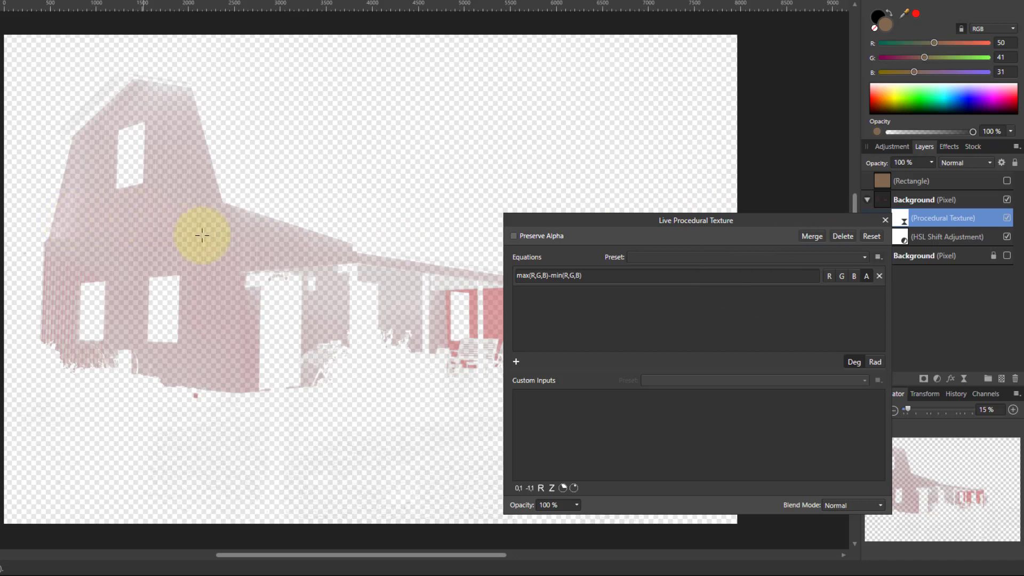
Step: Extend the alpha equation to (max(R,G,B)-min(R,G,B))/max(R,G,B), showing the rectangle for reference and hiding it again
left_click_drag(559, 221, 523, 212)
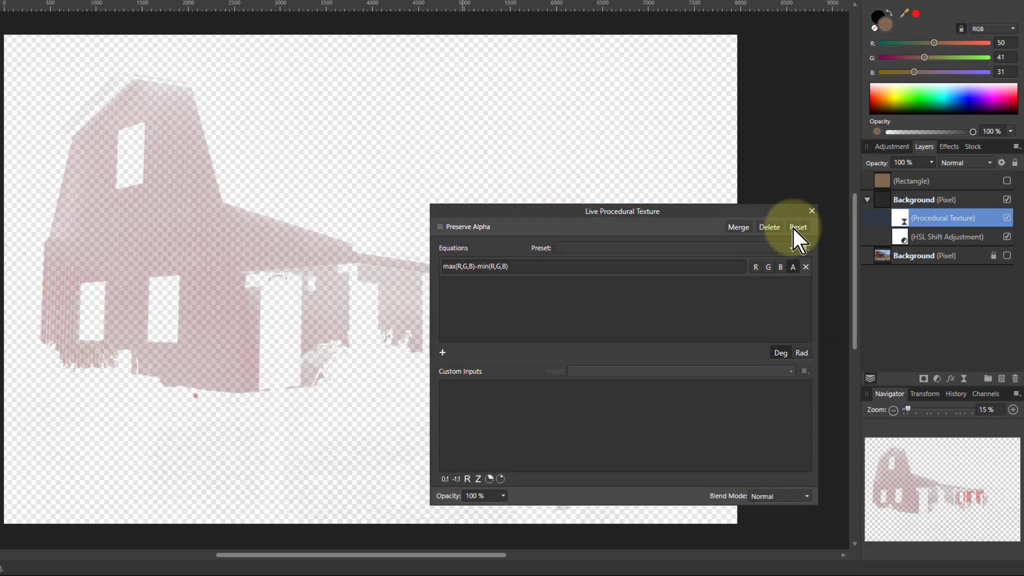
left_click(1006, 180)
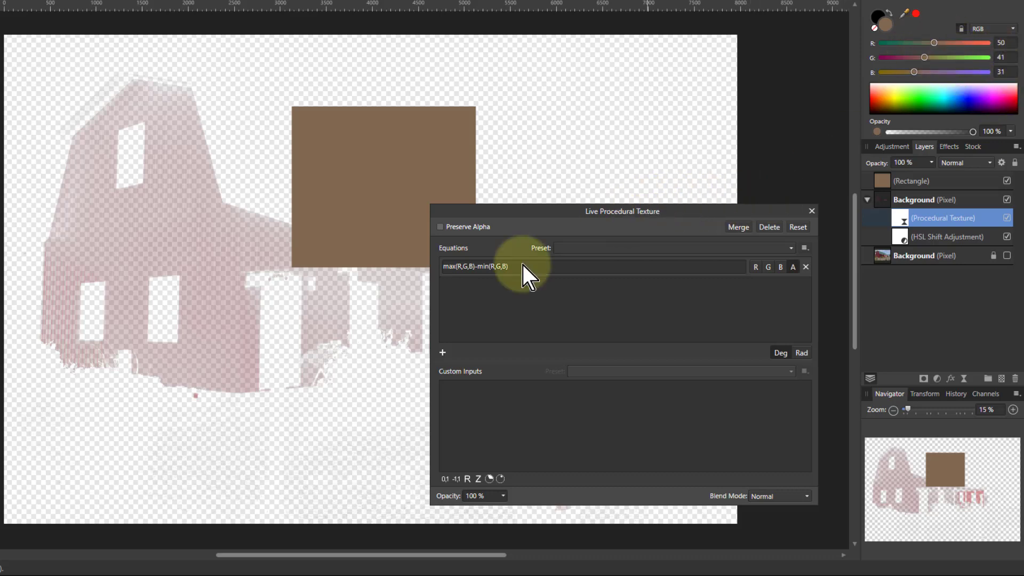
left_click(452, 270)
left_click(445, 269)
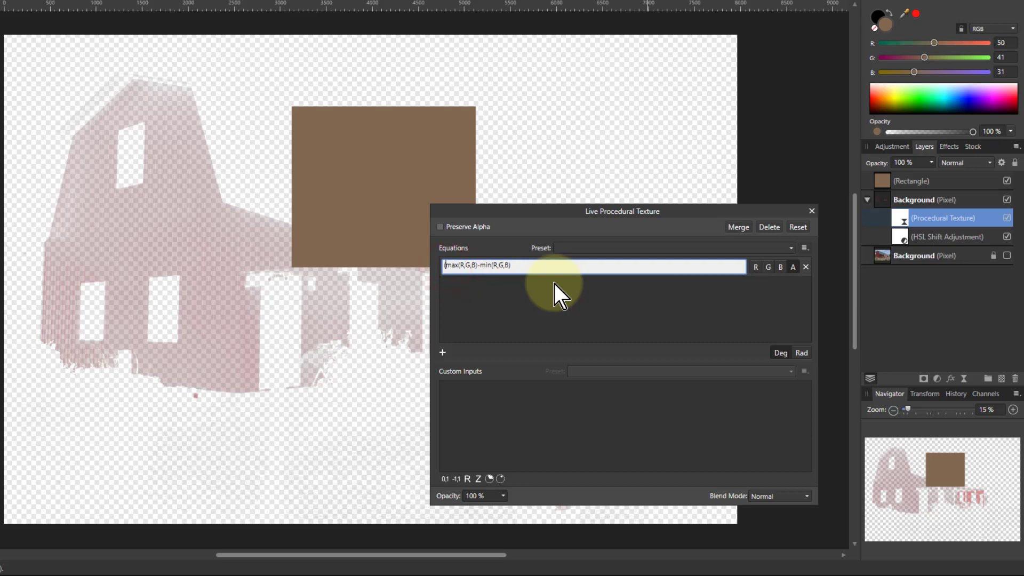
type("(")
key("End")
type(")/ma")
key("Return")
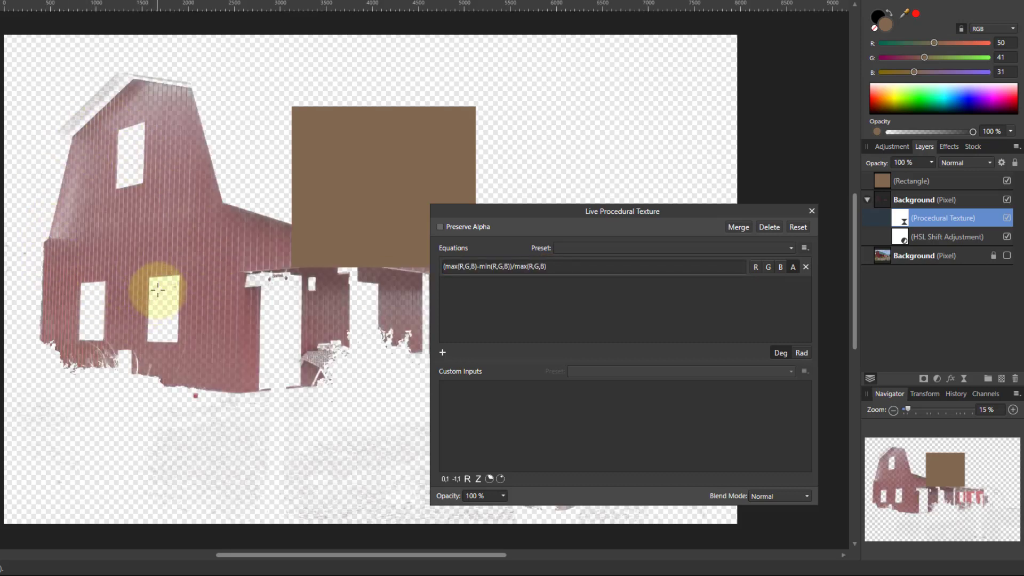
left_click(1006, 180)
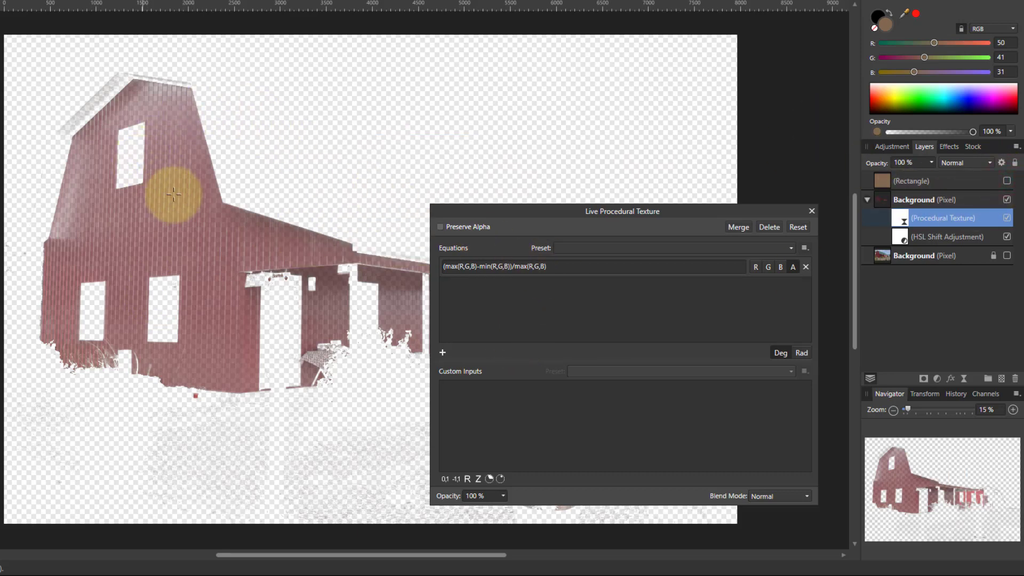
Step: Wrap the alpha equation in roundup() to give roundup((max(R,G,B)-min(R,G,B))/max(R,G,B)), and close the filter settings
left_click(462, 267)
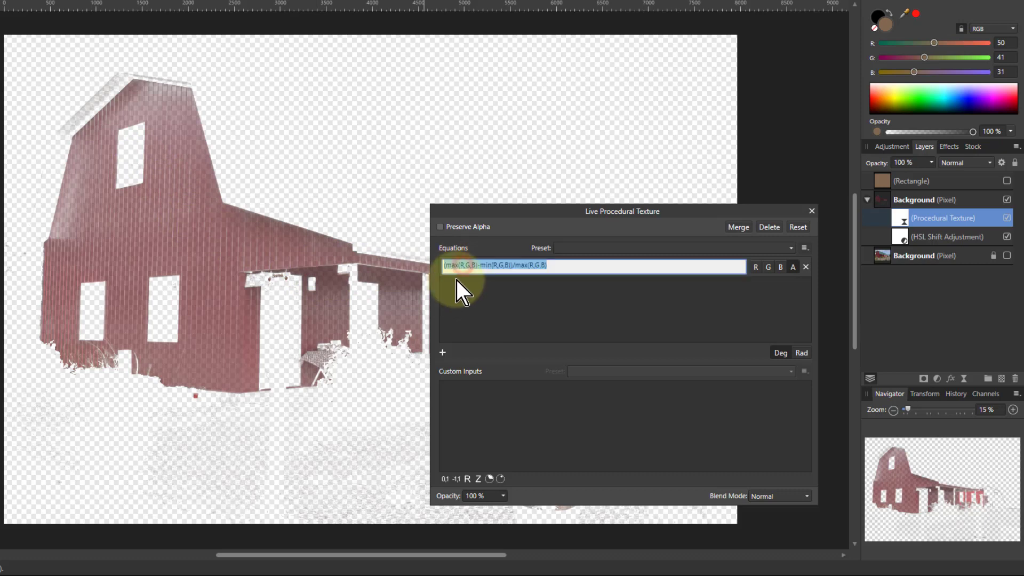
left_click(454, 264)
key("Home")
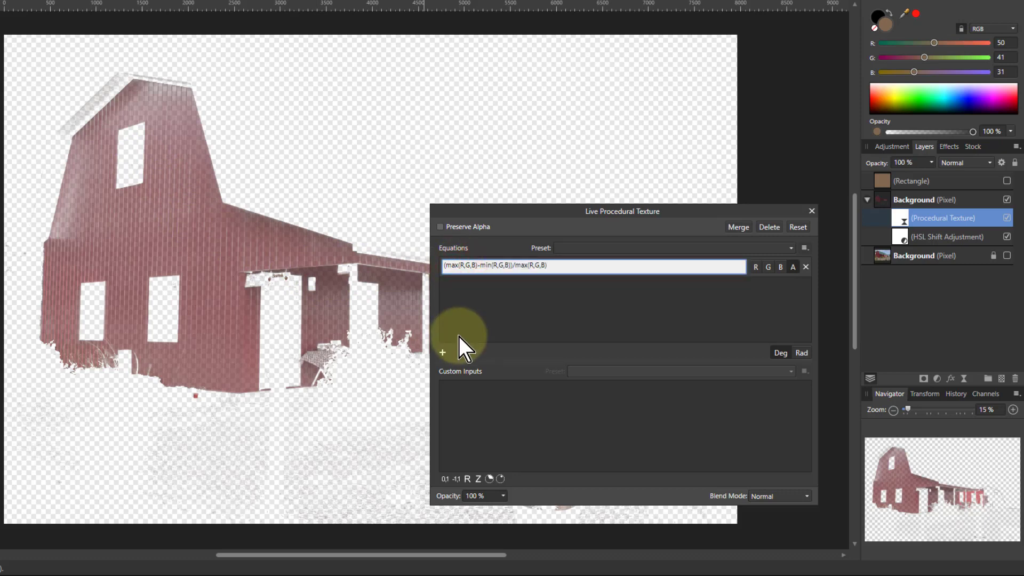
type("roundup(")
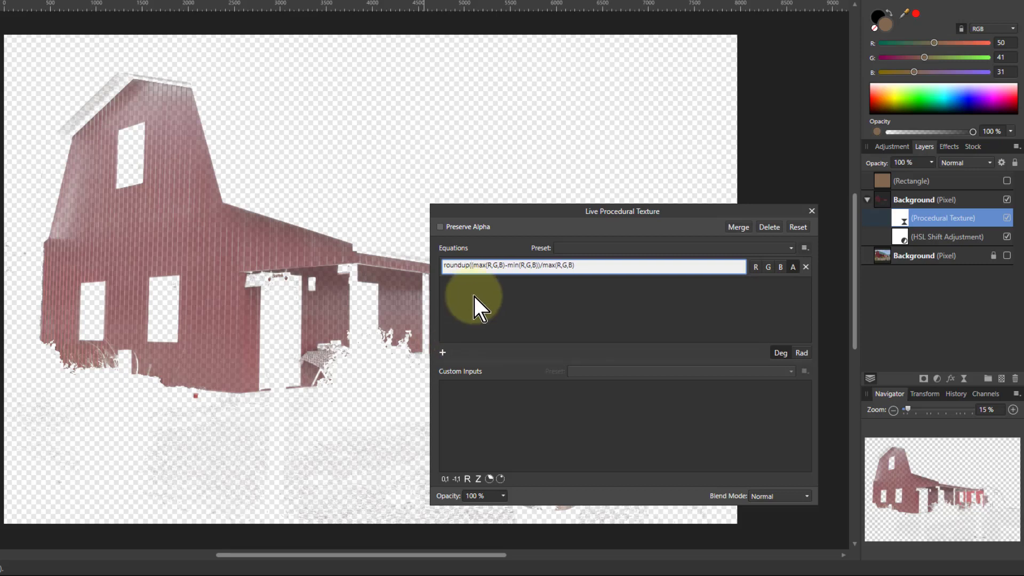
left_click(580, 268)
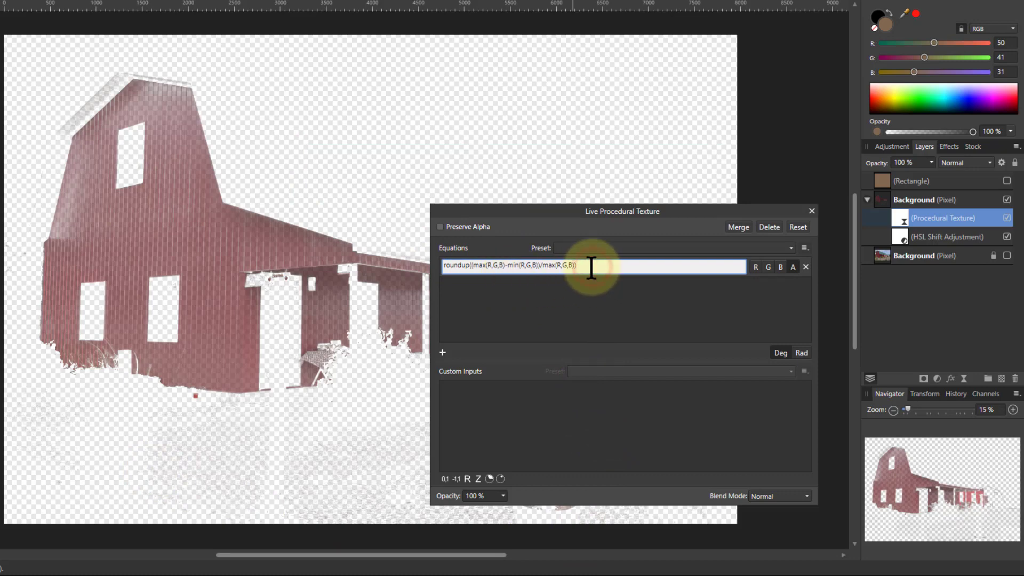
key("Return")
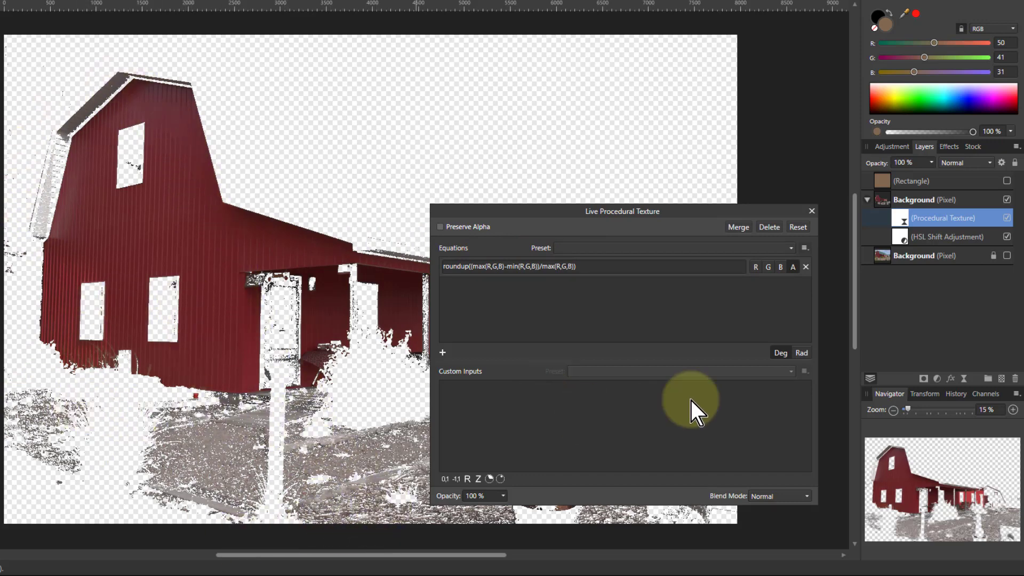
left_click(811, 211)
Step: In the HSL Shift adjustment, narrow the red colour range on its orange side and rotate it slightly towards magenta
left_click(881, 201)
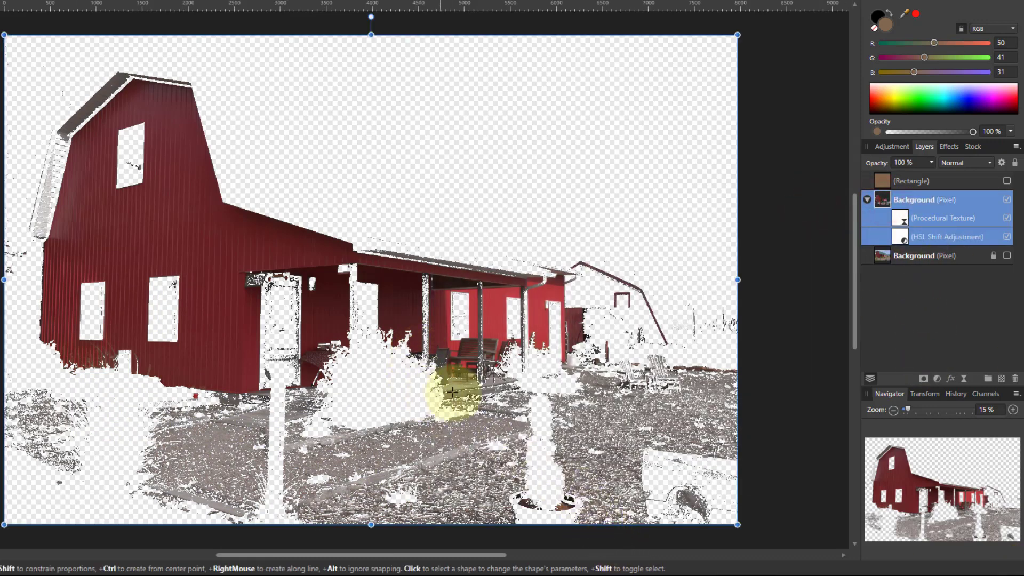
double_click(903, 237)
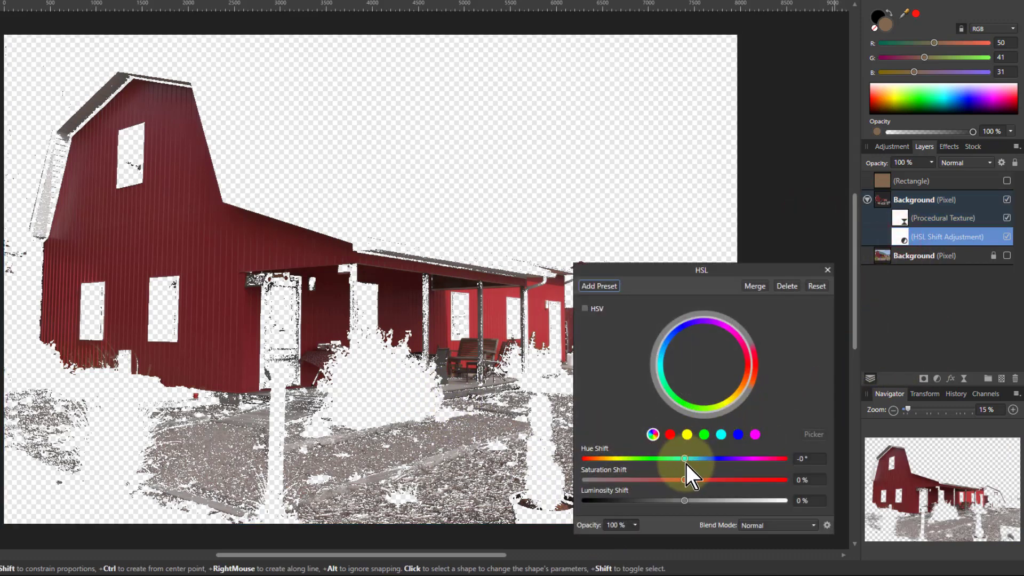
left_click(670, 434)
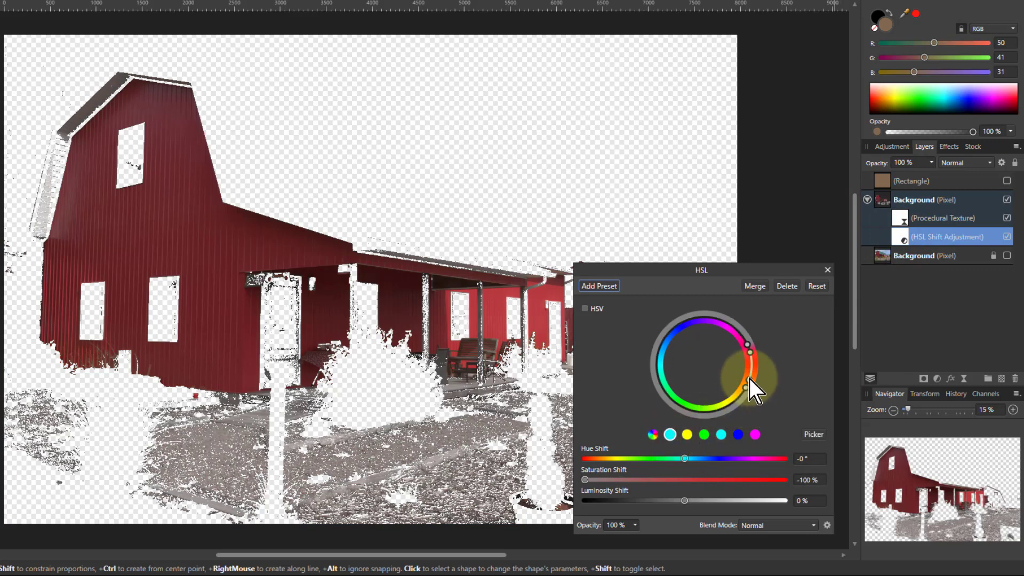
left_click_drag(746, 388, 751, 379)
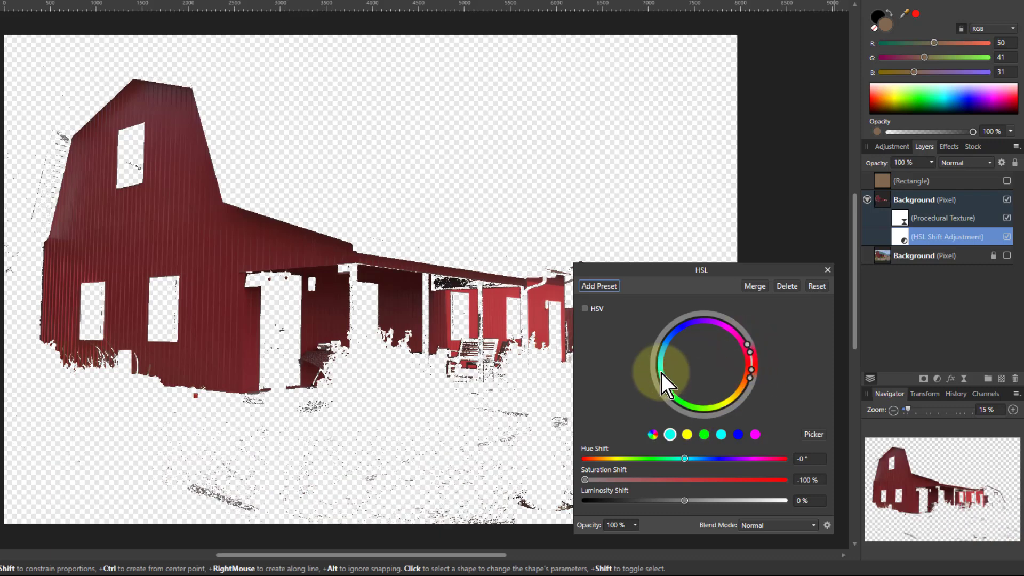
left_click_drag(657, 368, 652, 370)
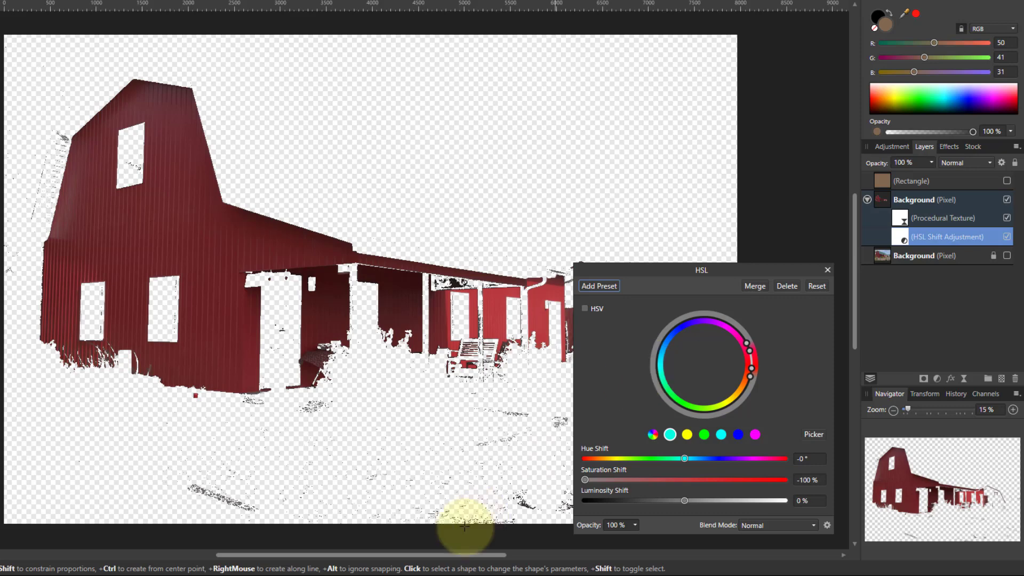
left_click(826, 270)
Step: Add a mask layer to the duplicated Background layer and activate the Paint Brush tool
left_click(899, 204)
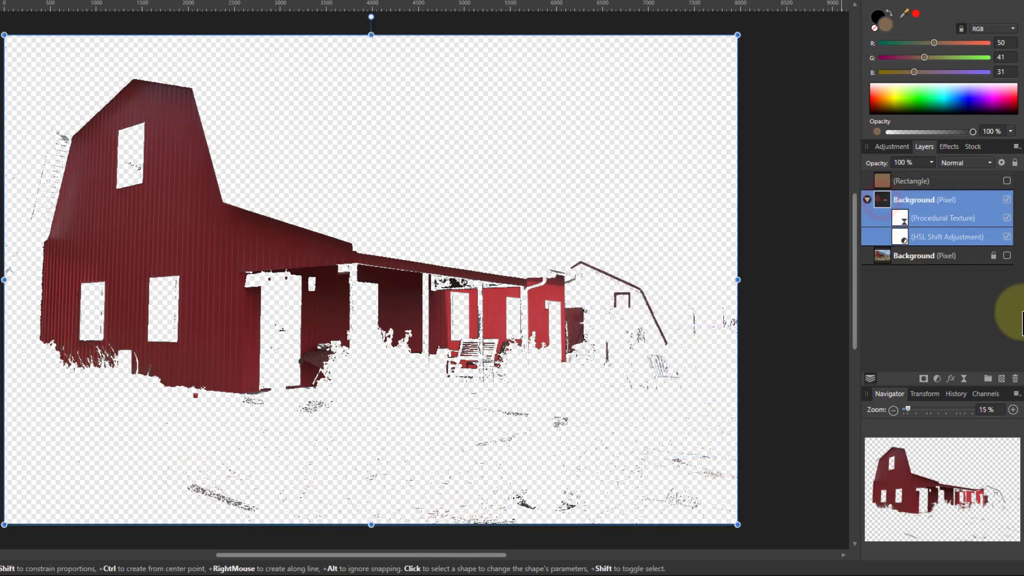
left_click(922, 378)
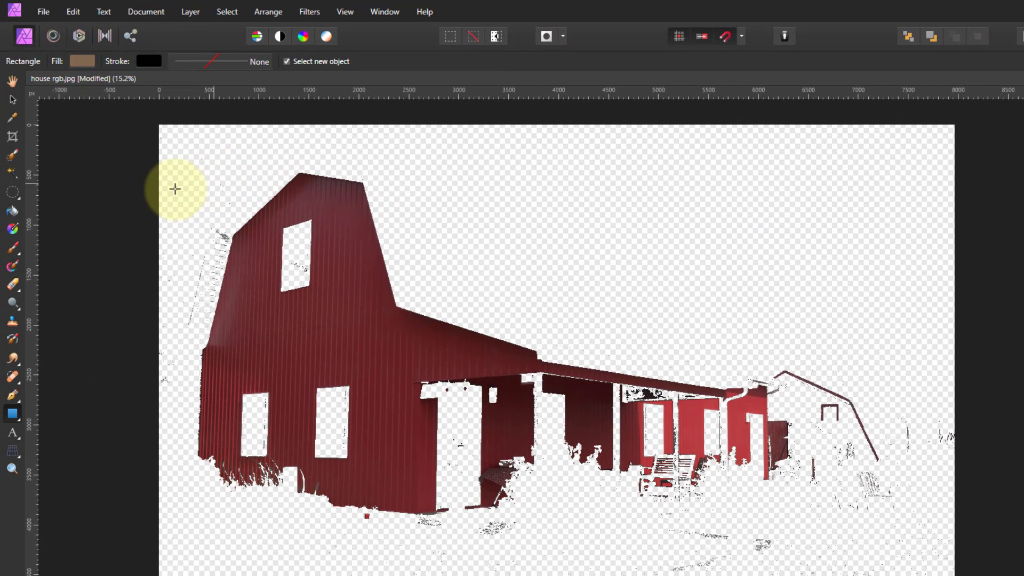
left_click(16, 248)
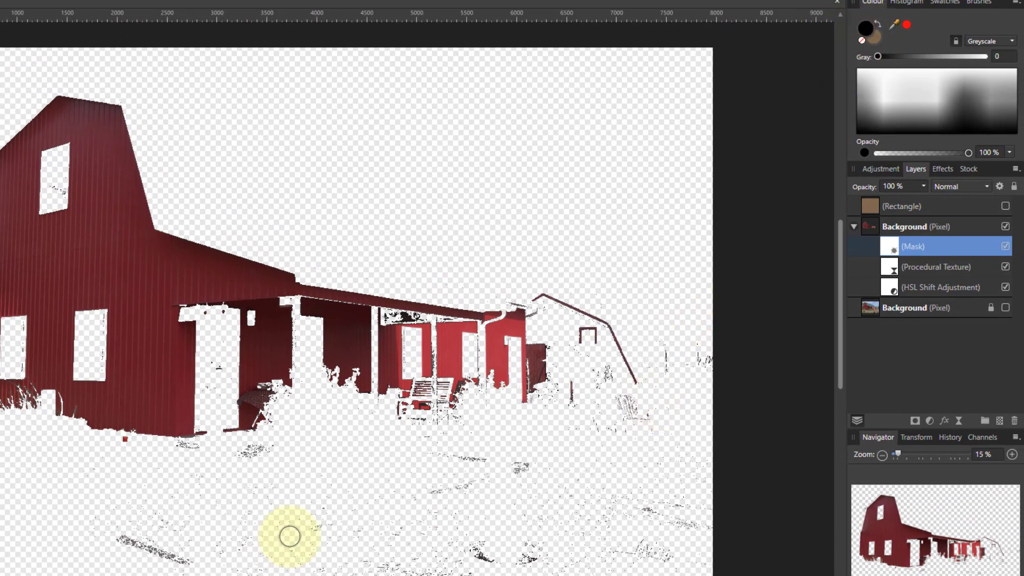
Step: Paint the mask black with an enlarged brush over the ground specks and distant building, and dab white near the photo's lower-right corner
mouse_move(117, 531)
left_mouse_down()
mouse_move(179, 565)
mouse_move(135, 537)
mouse_move(179, 515)
mouse_move(81, 526)
mouse_move(79, 536)
mouse_move(122, 512)
left_mouse_up()
key("]")
key("]")
key("]")
key("]")
key("]")
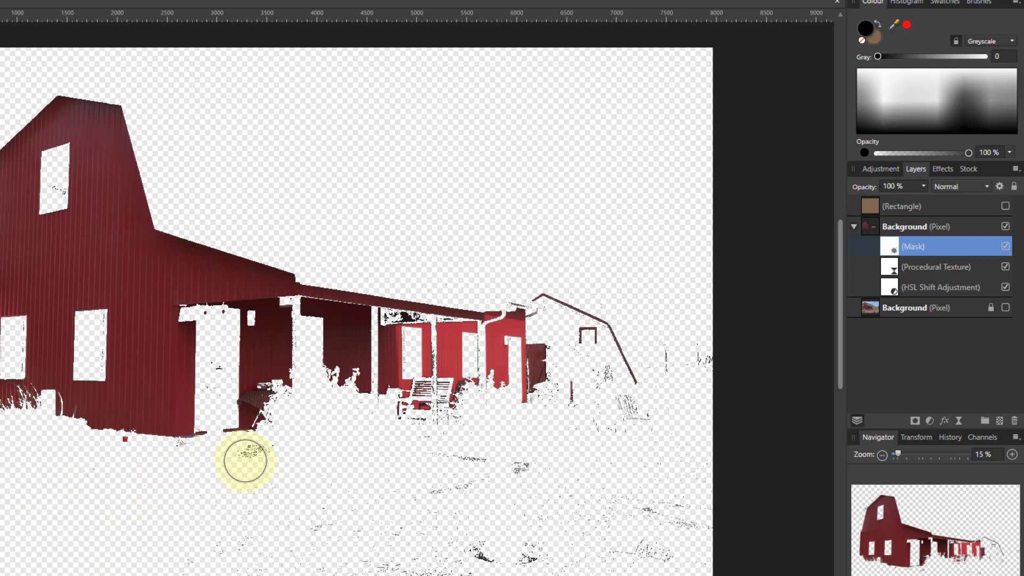
mouse_move(198, 472)
left_mouse_down()
mouse_move(313, 554)
mouse_move(310, 519)
mouse_move(287, 544)
mouse_move(487, 515)
mouse_move(404, 493)
mouse_move(450, 465)
mouse_move(470, 472)
mouse_move(460, 548)
mouse_move(426, 557)
mouse_move(578, 554)
mouse_move(614, 569)
mouse_move(699, 504)
mouse_move(676, 563)
mouse_move(588, 536)
mouse_move(624, 439)
mouse_move(587, 368)
mouse_move(585, 291)
mouse_move(544, 277)
mouse_move(557, 405)
mouse_move(585, 391)
mouse_move(628, 333)
mouse_move(650, 424)
mouse_move(662, 348)
mouse_move(718, 367)
mouse_move(688, 387)
mouse_move(692, 381)
mouse_move(466, 406)
mouse_move(506, 366)
mouse_move(529, 364)
mouse_move(722, 222)
mouse_move(553, 388)
mouse_move(545, 373)
left_mouse_up()
left_click(884, 75)
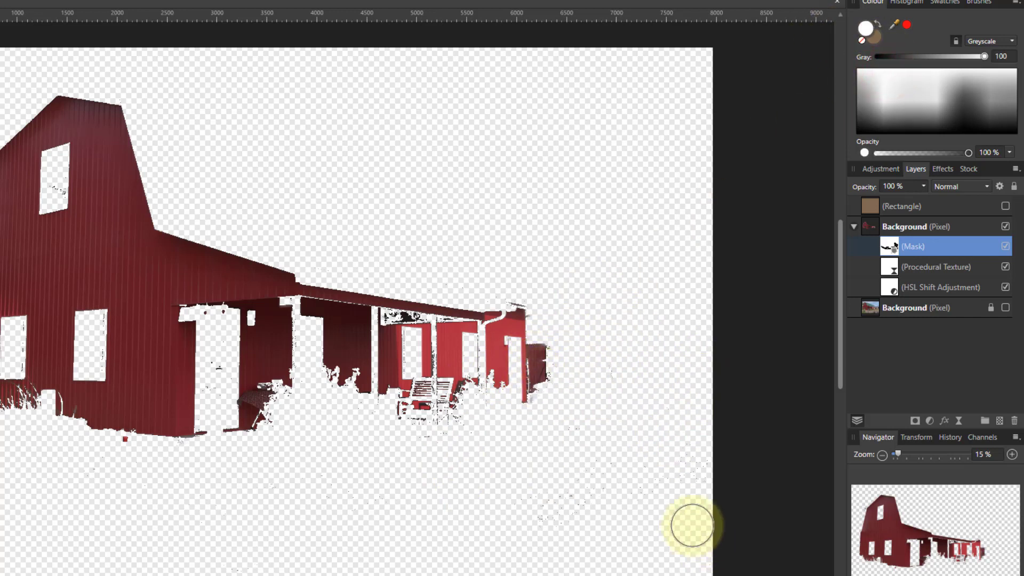
left_click_drag(692, 525, 693, 515)
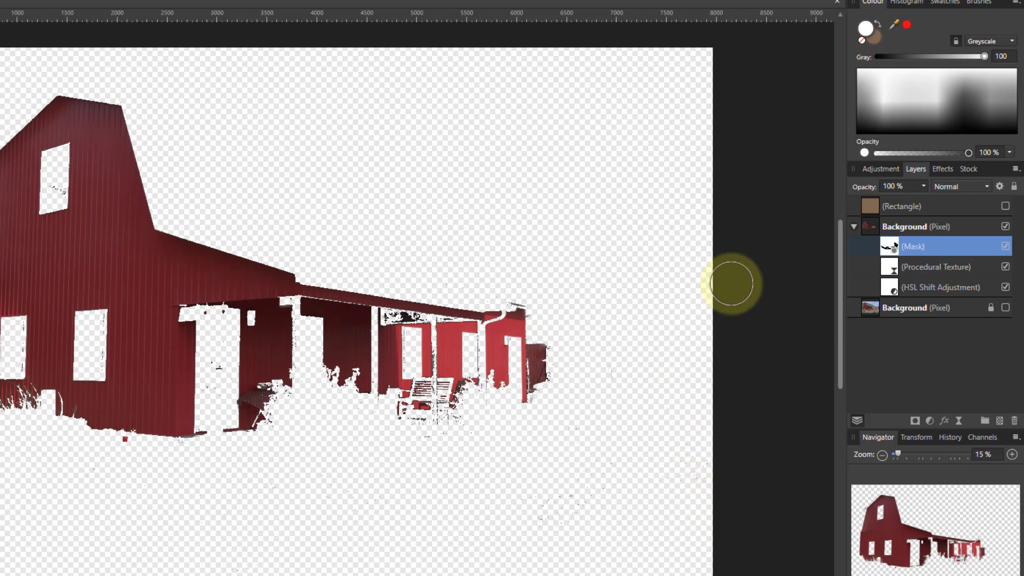
Step: Add a live Gaussian Blur filter with a 0.2 px radius to the duplicated Background layer to soften the cutout's edges
left_click(872, 226)
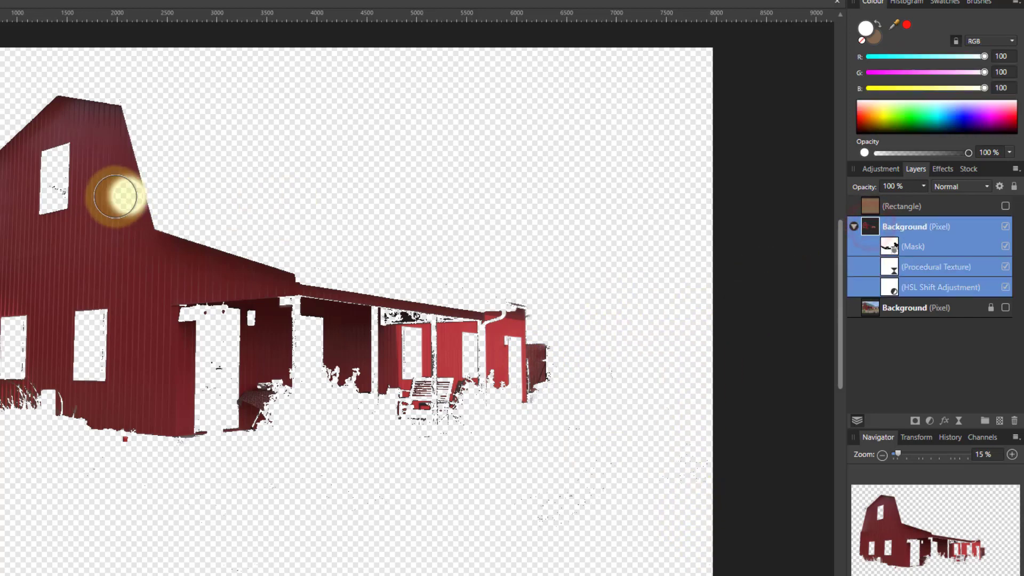
scroll(283, 247, "up", 10)
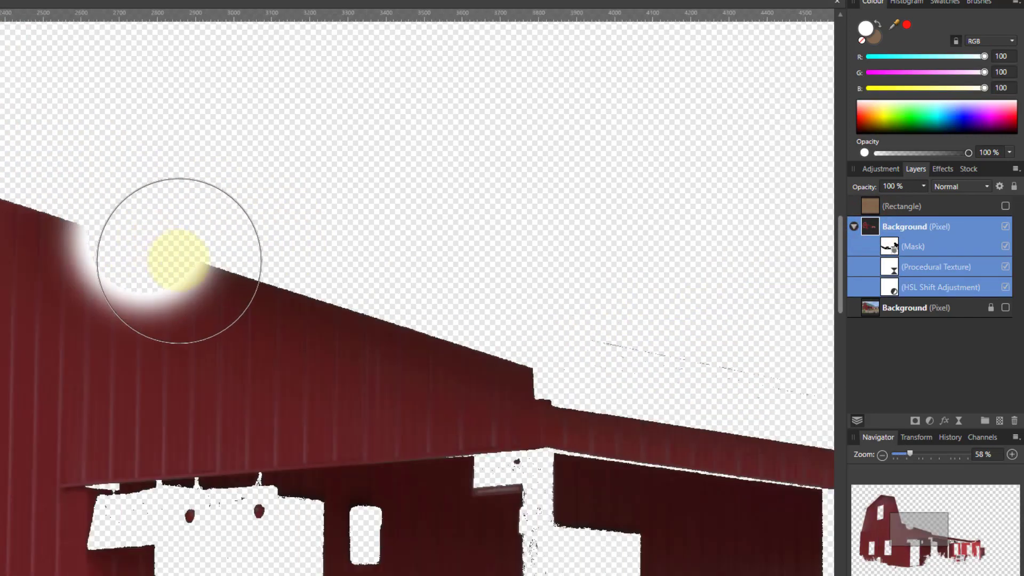
key("h")
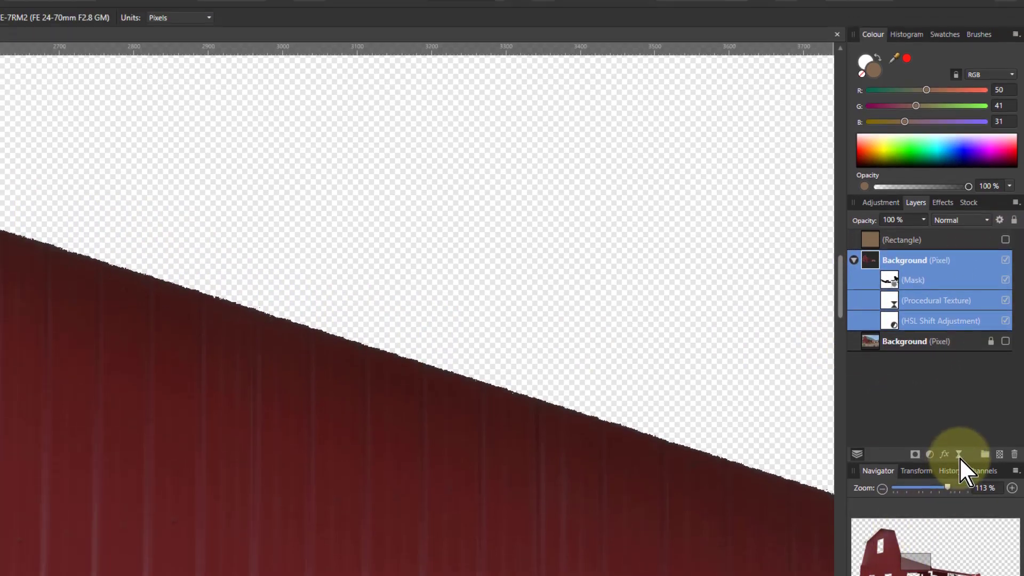
left_click(959, 420)
scroll(950, 283, "up", 1)
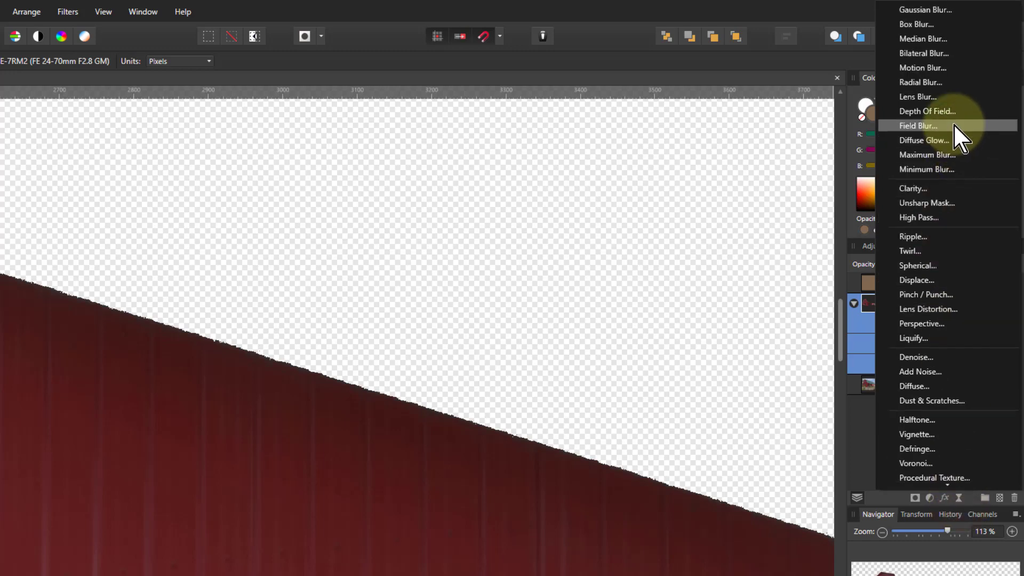
left_click(928, 14)
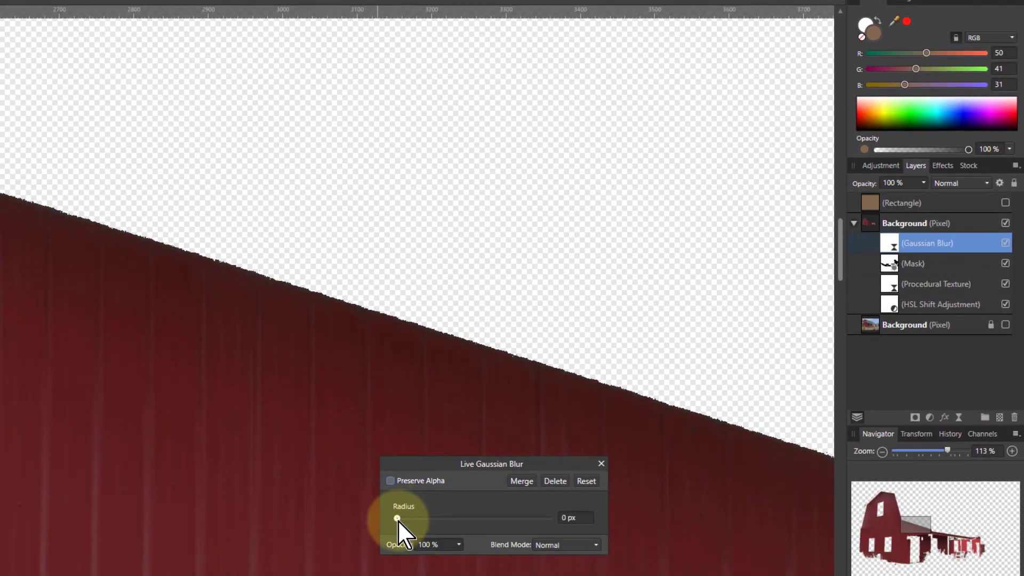
left_click(398, 518)
left_click_drag(399, 520, 399, 520)
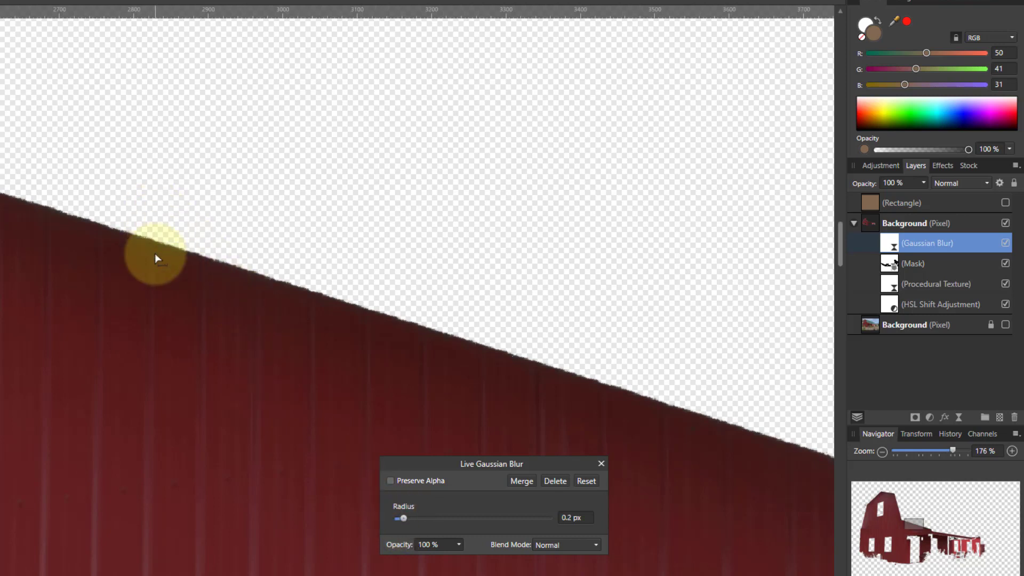
scroll(160, 237, "up", 4)
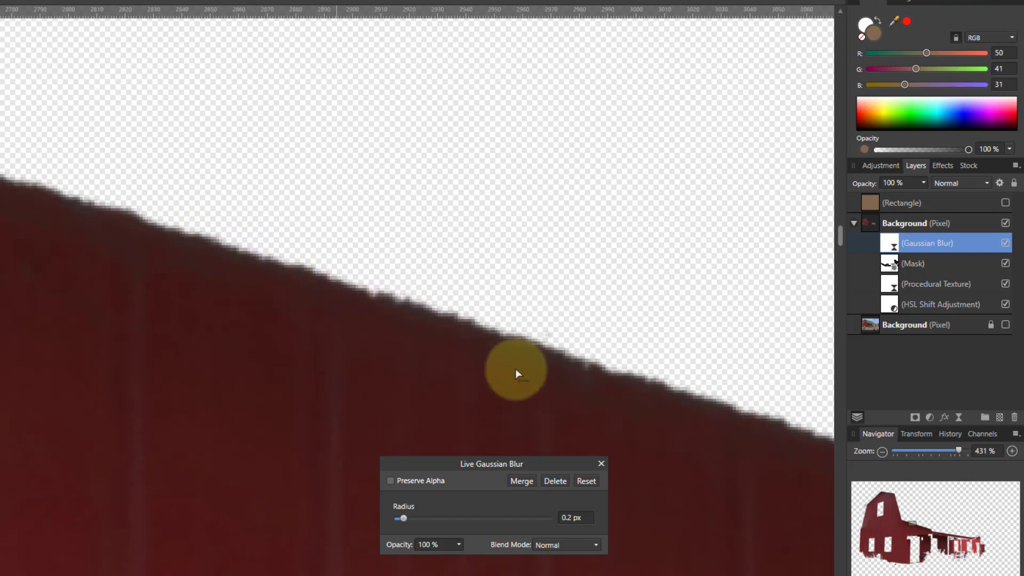
left_click(600, 462)
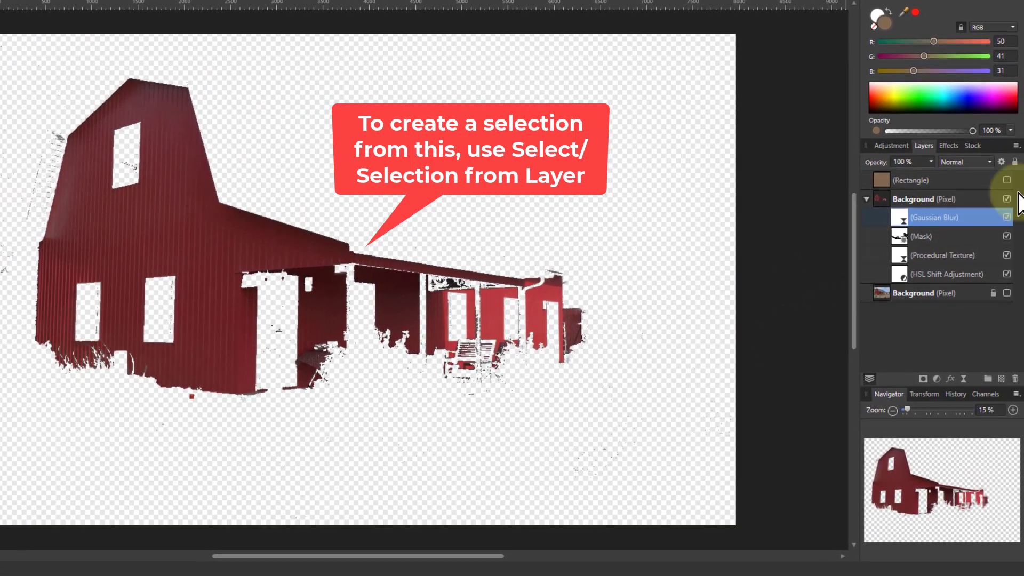
Step: Show the original Background layer, then add a Curves adjustment to the duplicated Background layer and raise the Master midtones to X 0.47, Y 0.576
left_click(1006, 293)
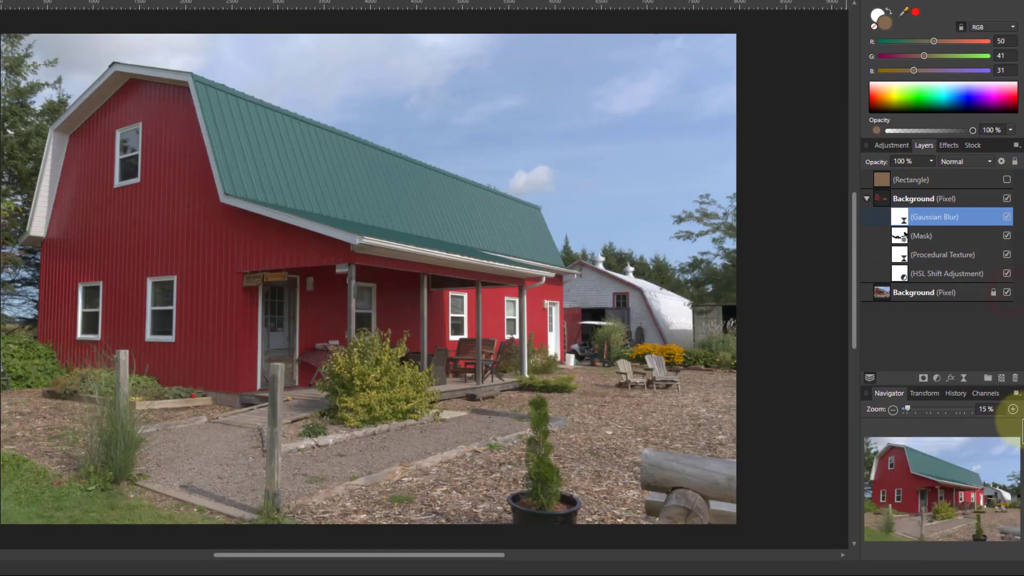
left_click(884, 201)
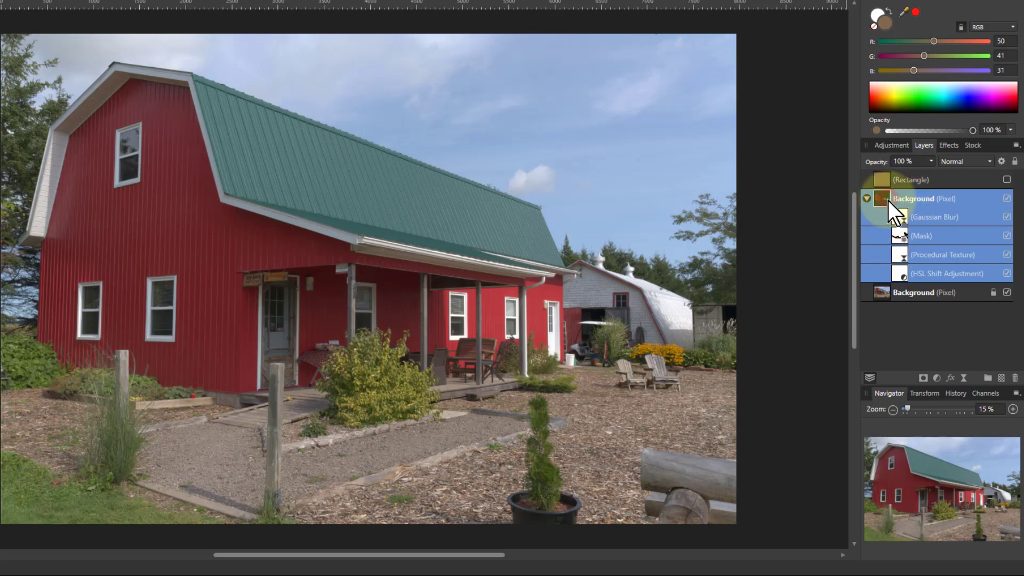
left_click(935, 380)
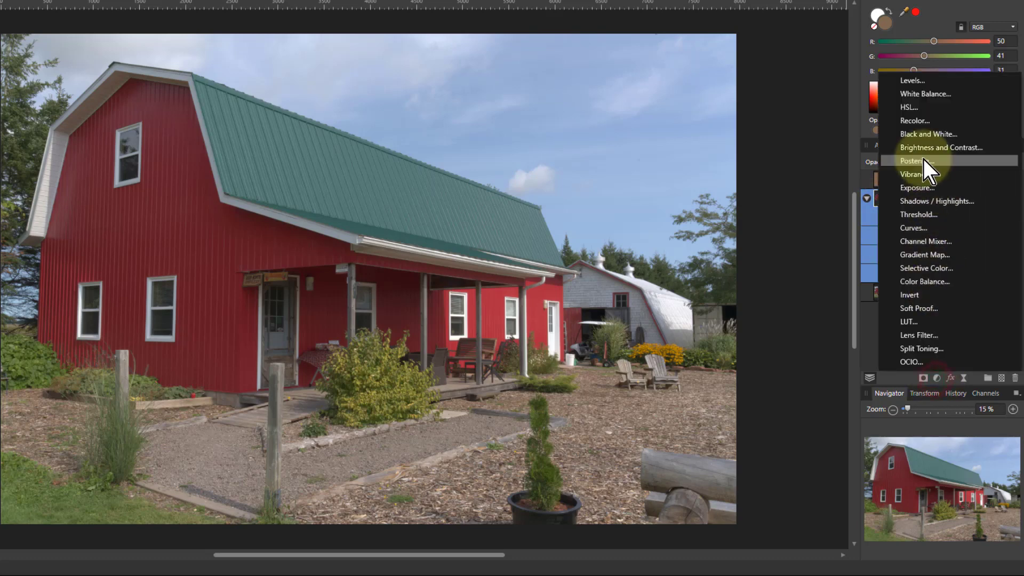
left_click(913, 228)
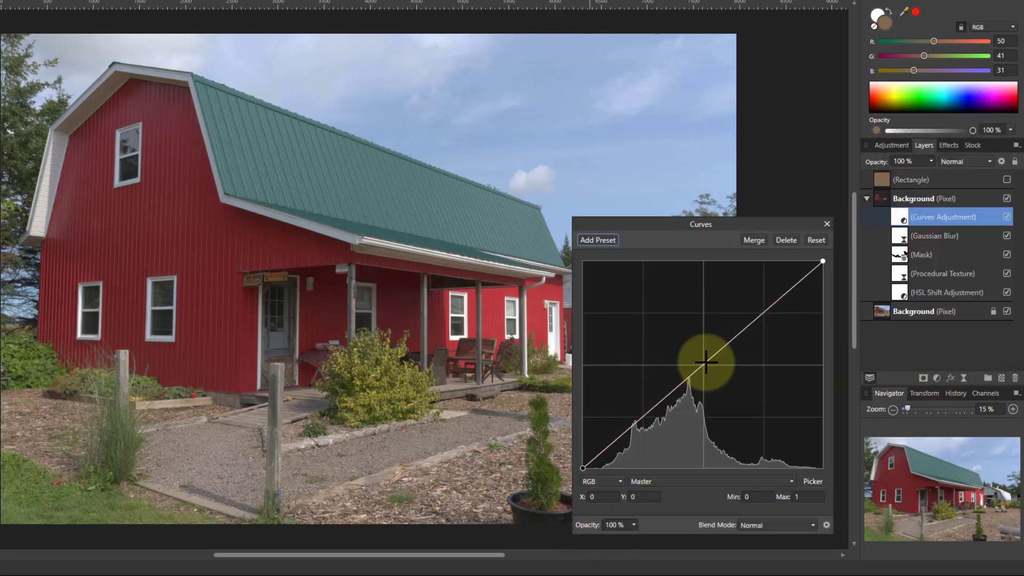
left_click_drag(706, 362, 696, 349)
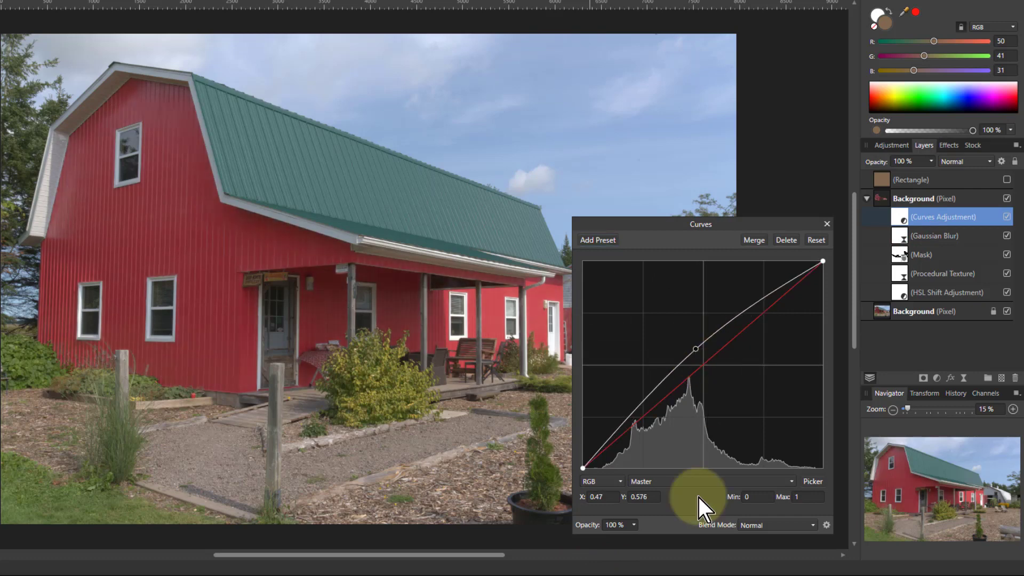
Step: Bend the Curves adjustment's Red channel into an S-shape, pulling the lower tones down and placing an upper point at X 0.696, Y 0.703
left_click(672, 480)
left_click(642, 509)
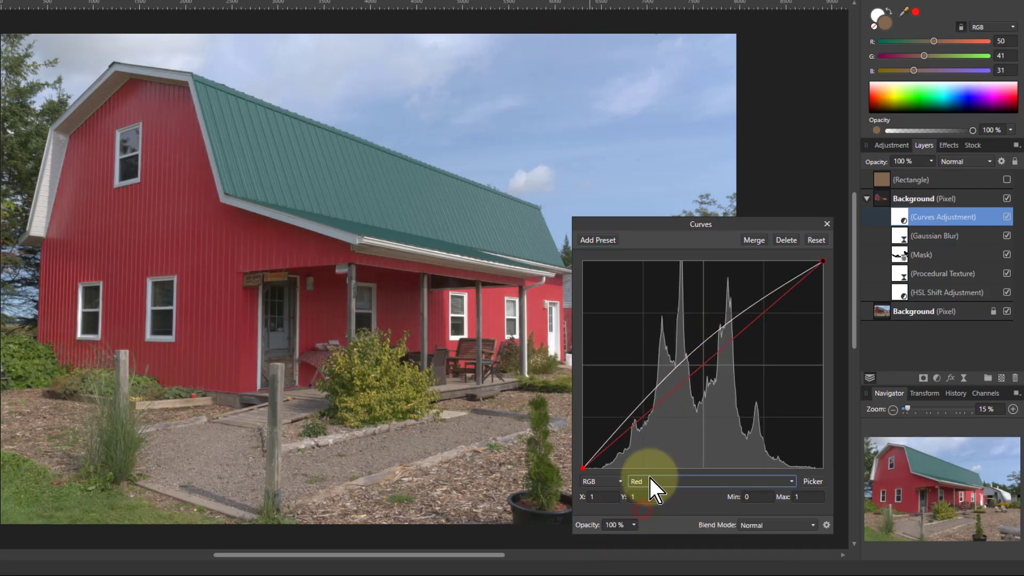
left_click_drag(657, 403, 673, 415)
mouse_move(740, 338)
left_mouse_down()
mouse_move(753, 334)
mouse_move(749, 324)
left_mouse_up()
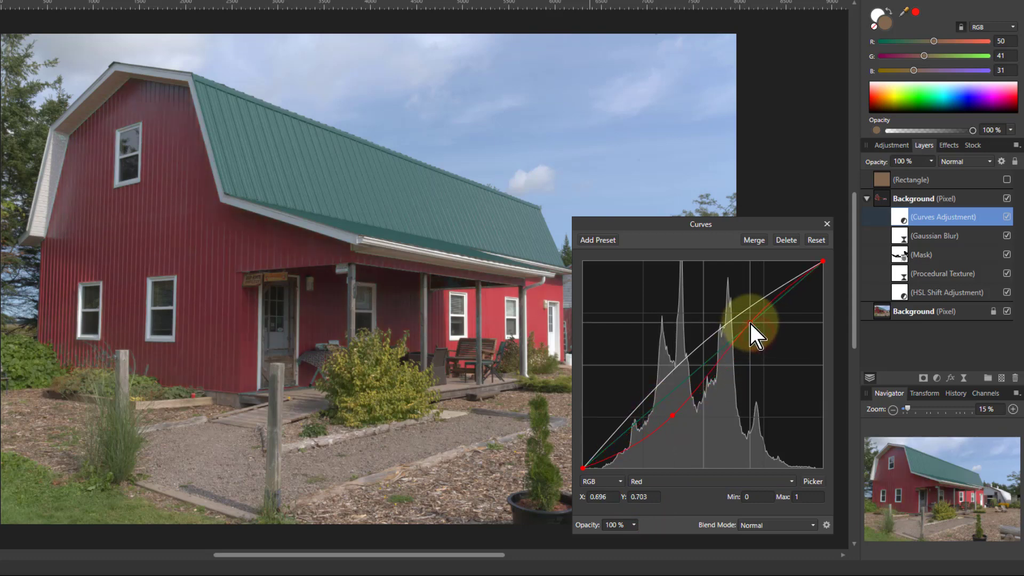
left_click(826, 225)
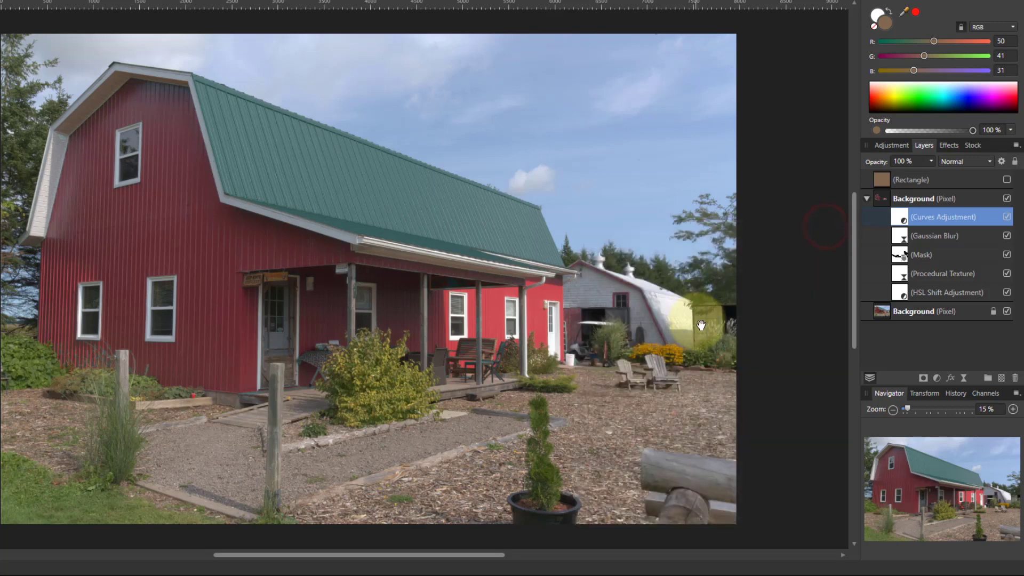
Step: Add a Recolor adjustment to the duplicated Background layer with hue 109.4° and saturation 48%
left_click(886, 196)
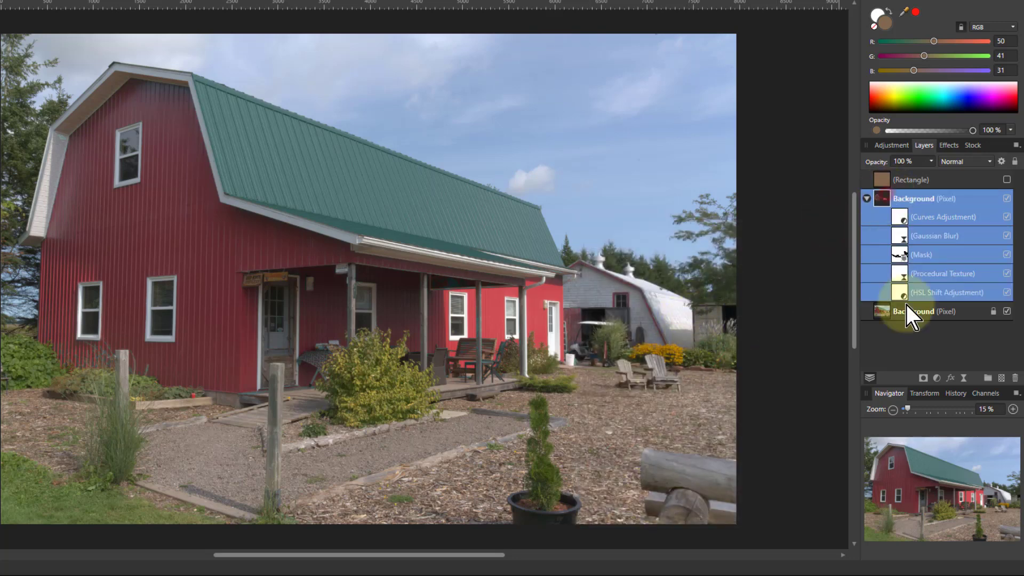
left_click(937, 378)
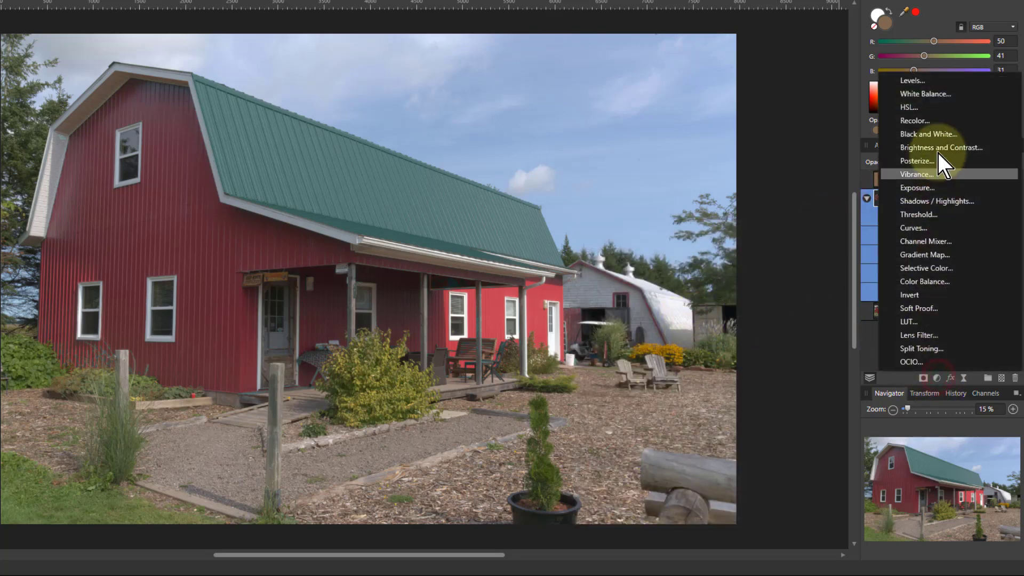
left_click(910, 120)
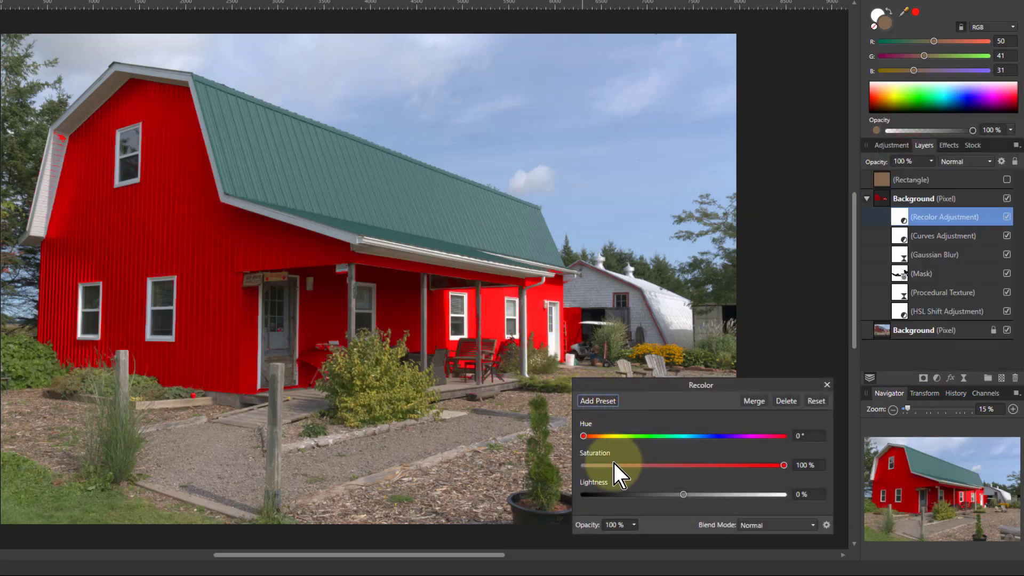
left_click_drag(587, 439, 644, 436)
left_click_drag(784, 465, 679, 467)
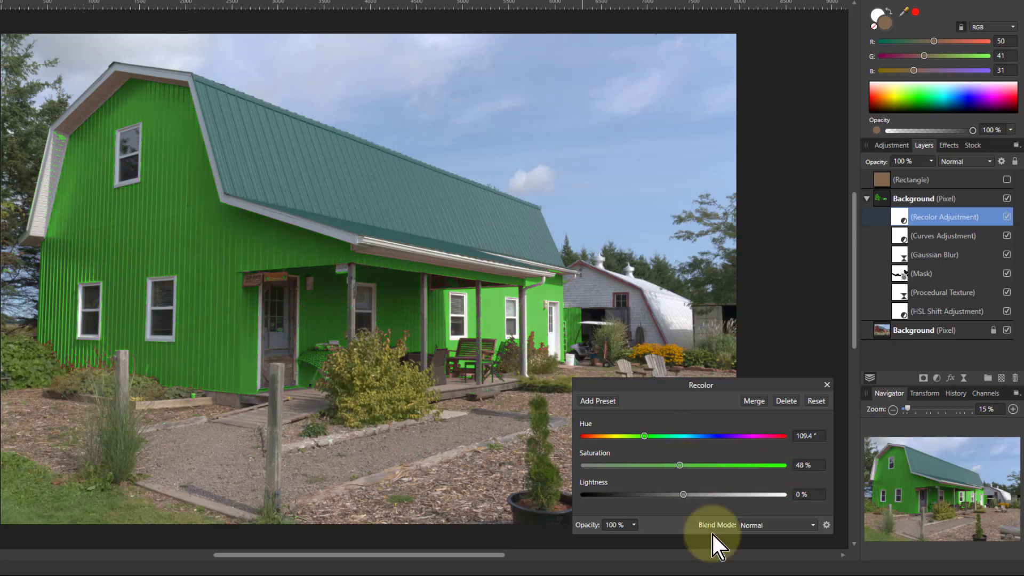
Step: Set the Recolor adjustment's blend mode to Soft Light
left_click(786, 526)
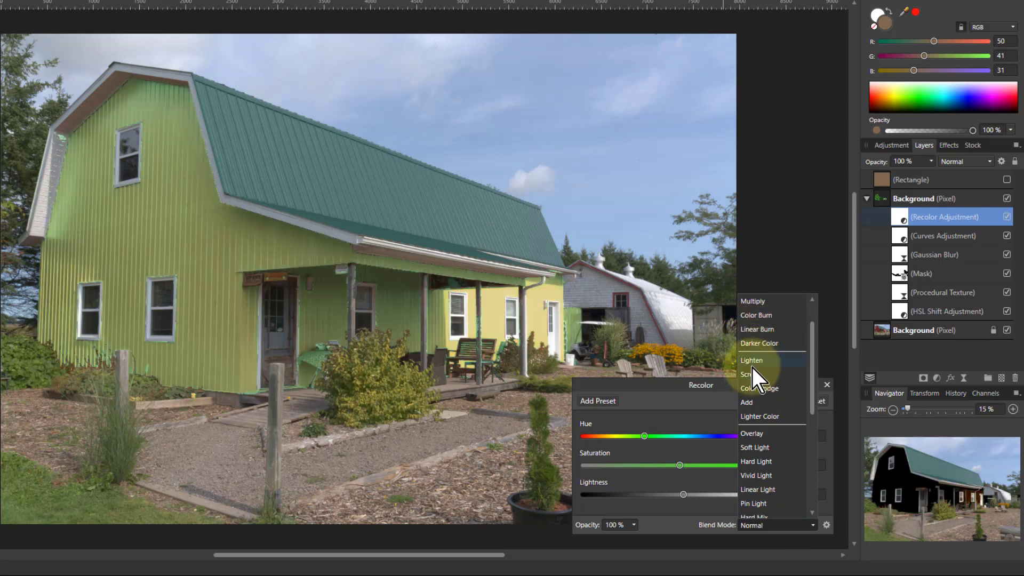
left_click(754, 448)
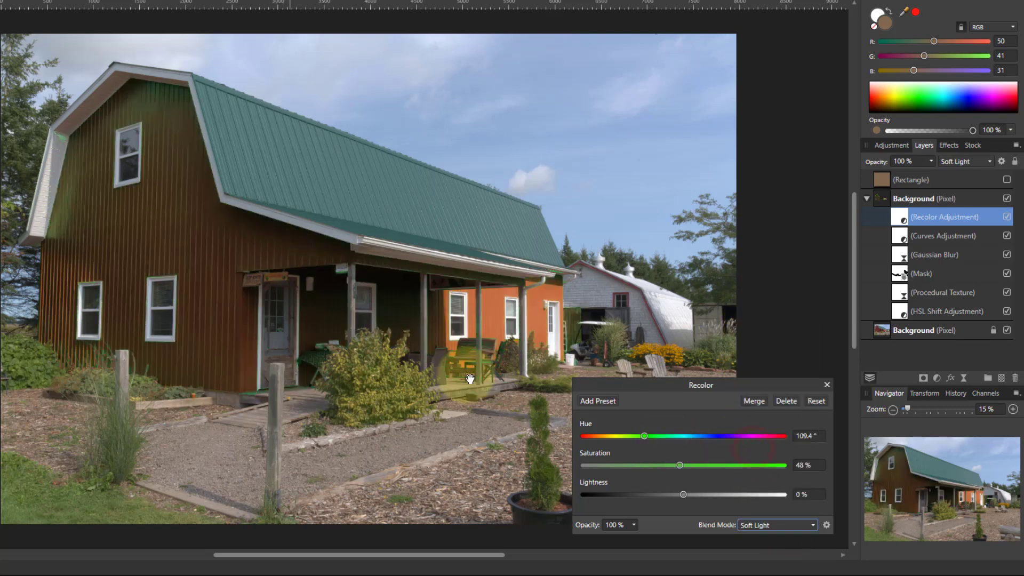
left_click(827, 384)
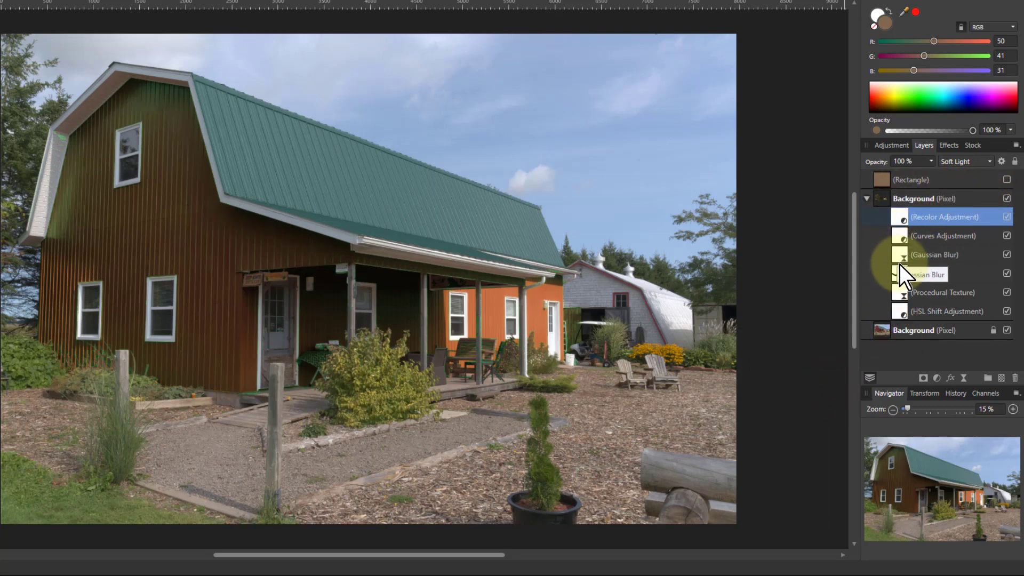
Step: Reopen the HSL Shift adjustment's settings and select its red colour range
double_click(901, 314)
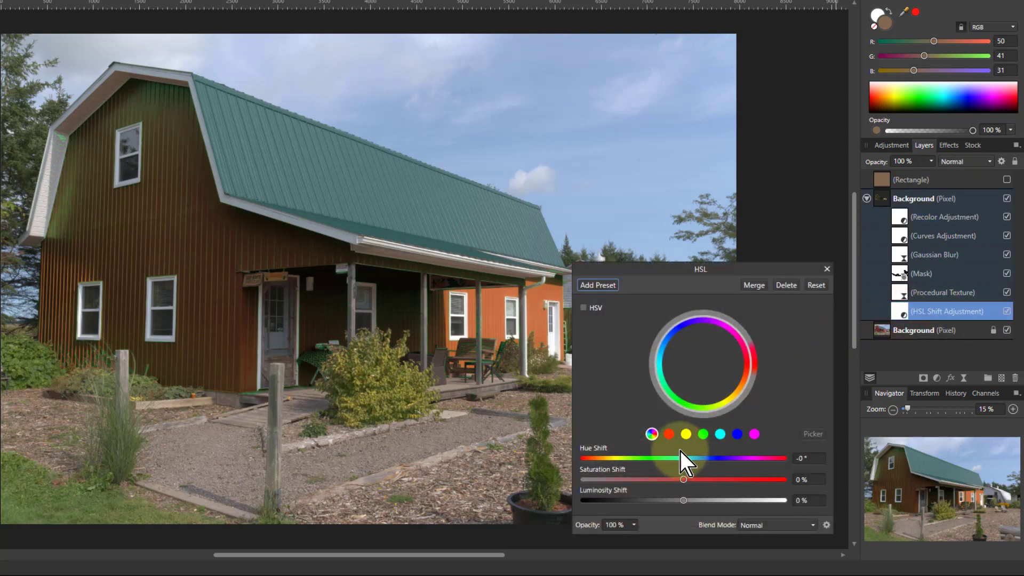
left_click(669, 434)
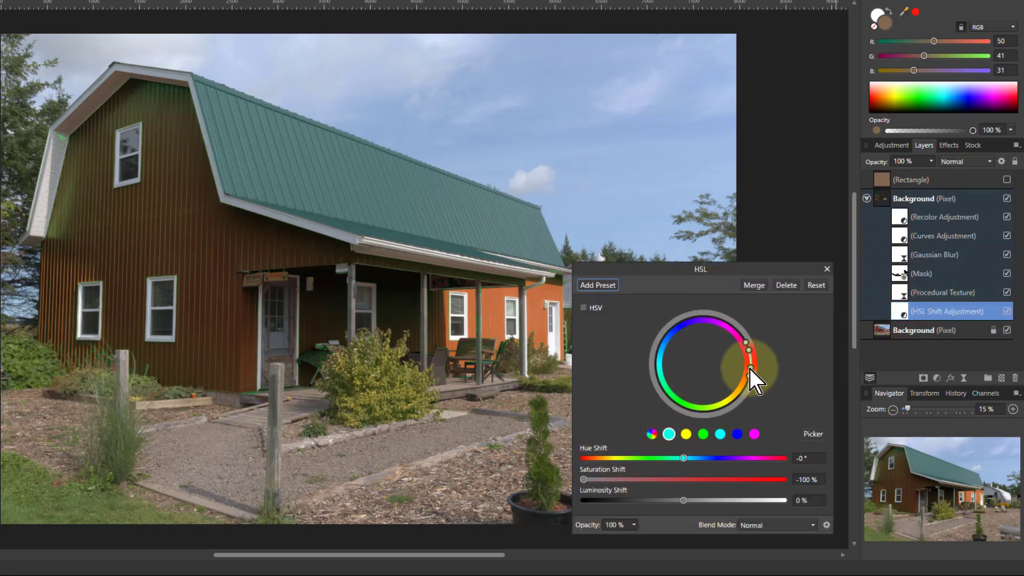